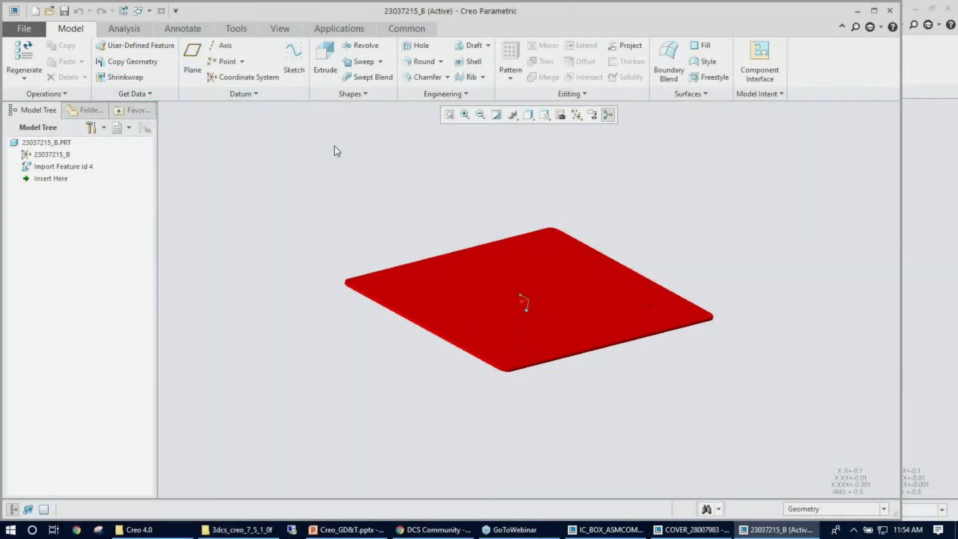
# Step: Zoom and spin plate part 23037215_B, then bring up the Applications tools
pyautogui.scroll(2, 579, 392)
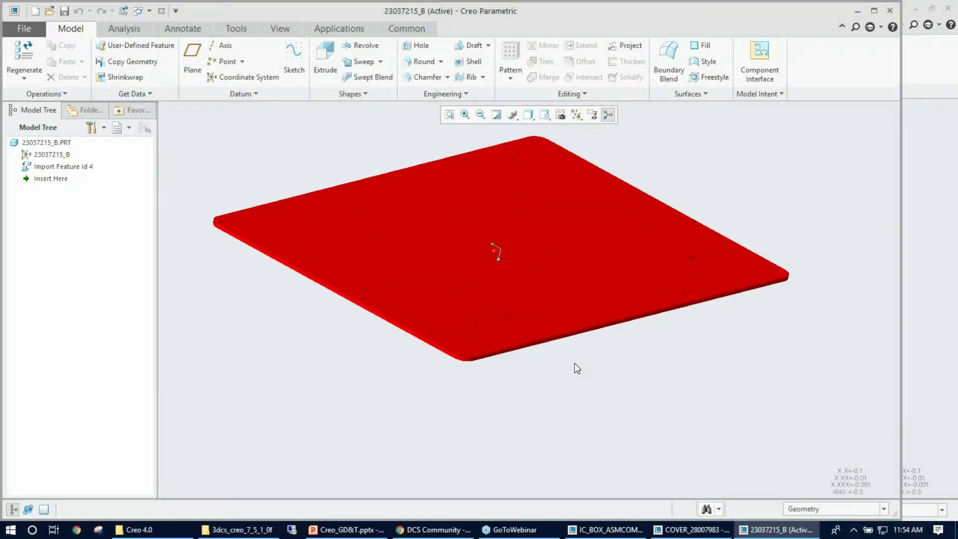
pyautogui.moveTo(578, 369); pyautogui.dragTo(563, 364, button='middle')
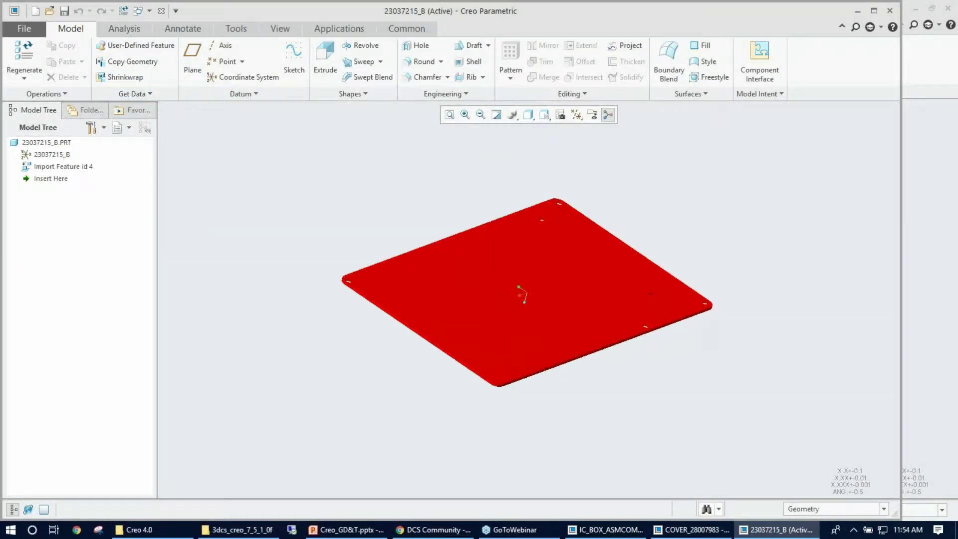
pyautogui.click(353, 33)
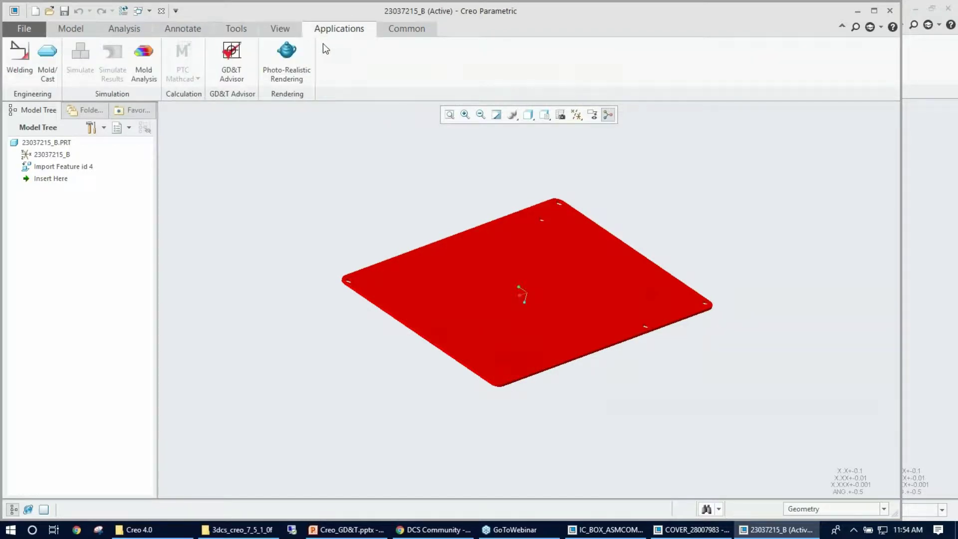
# Step: Launch GD&T Advisor, then zoom and rotate the plate to inspect it
pyautogui.click(230, 78)
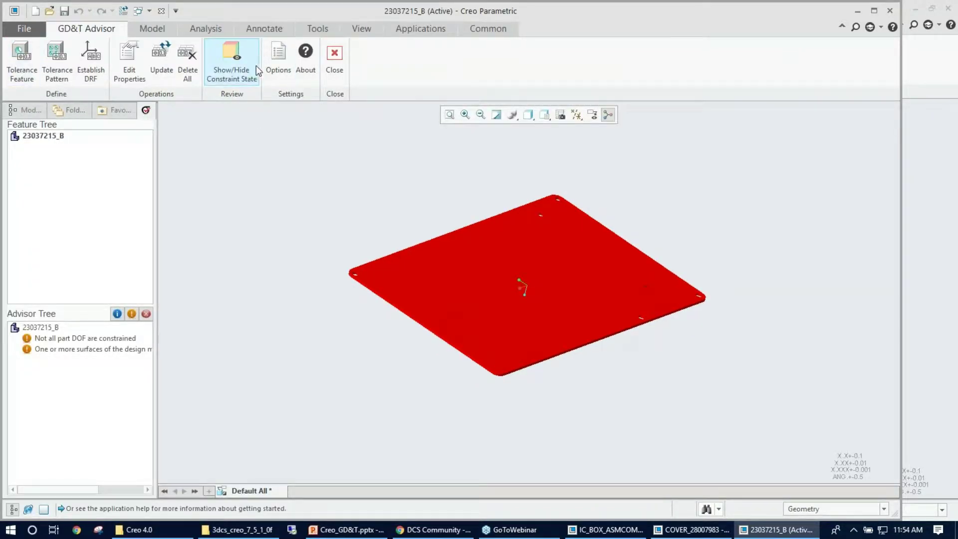
pyautogui.scroll(-1, 527, 281)
pyautogui.moveTo(641, 429); pyautogui.dragTo(664, 429, button='middle')
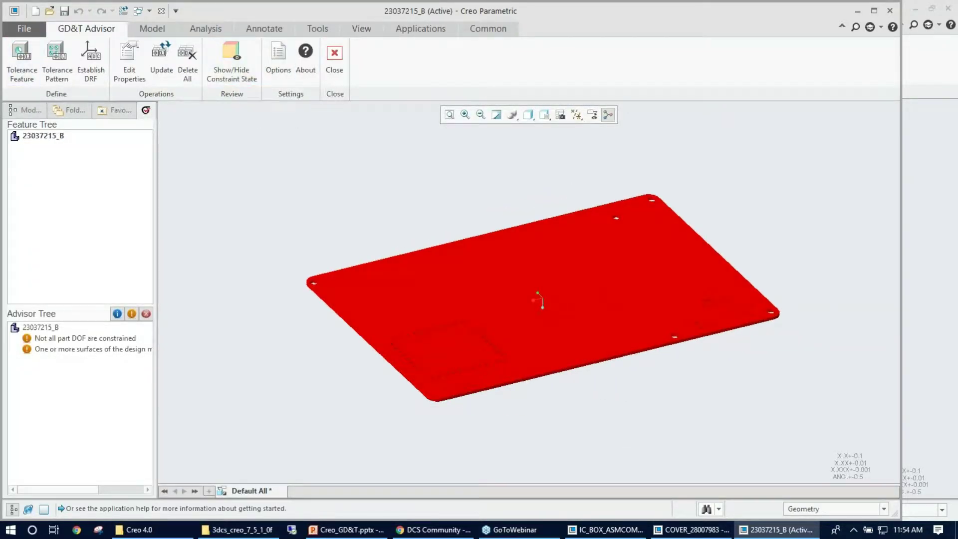
pyautogui.scroll(-1, 620, 422)
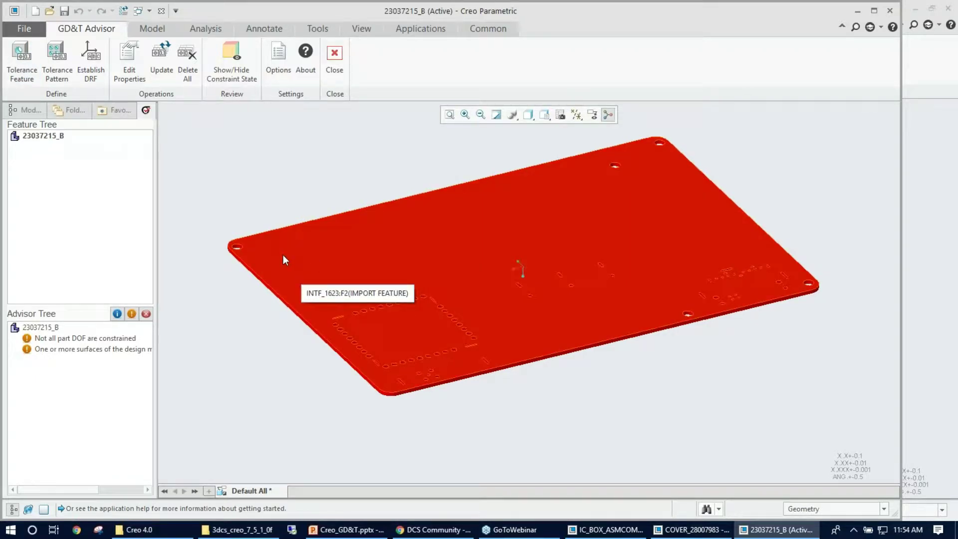
# Step: Create tolerance feature Planar Surface 1 from the plate's top face Surf_3041
pyautogui.click(21, 63)
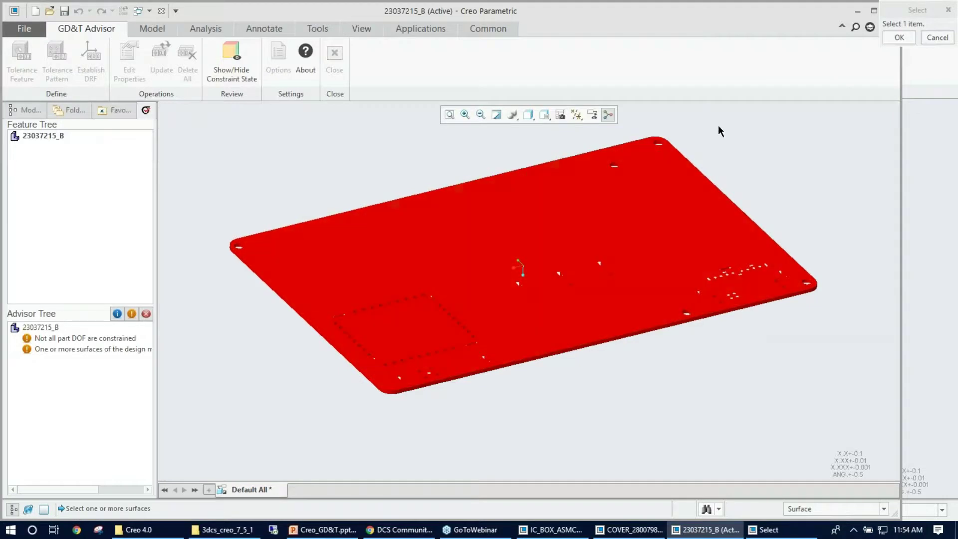
pyautogui.moveTo(902, 14); pyautogui.dragTo(781, 44)
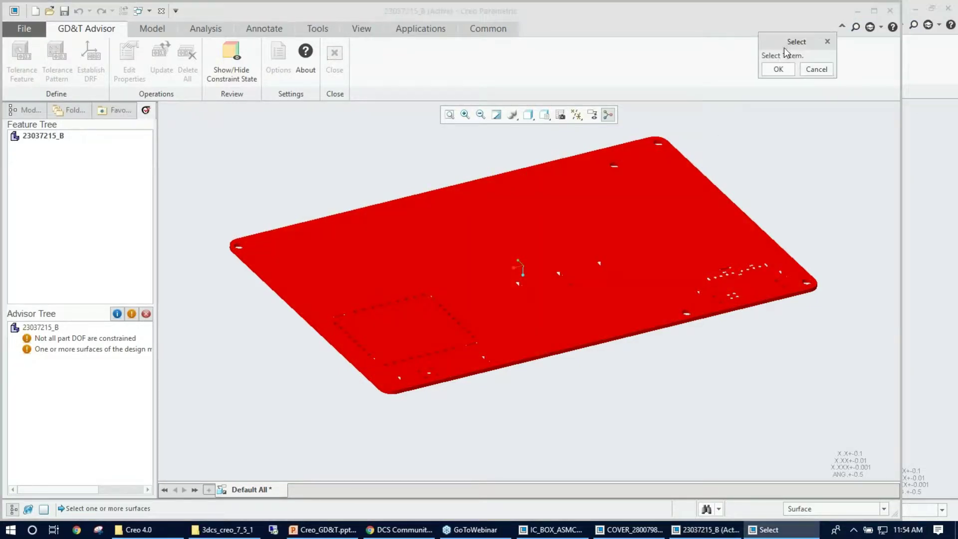
pyautogui.click(404, 238)
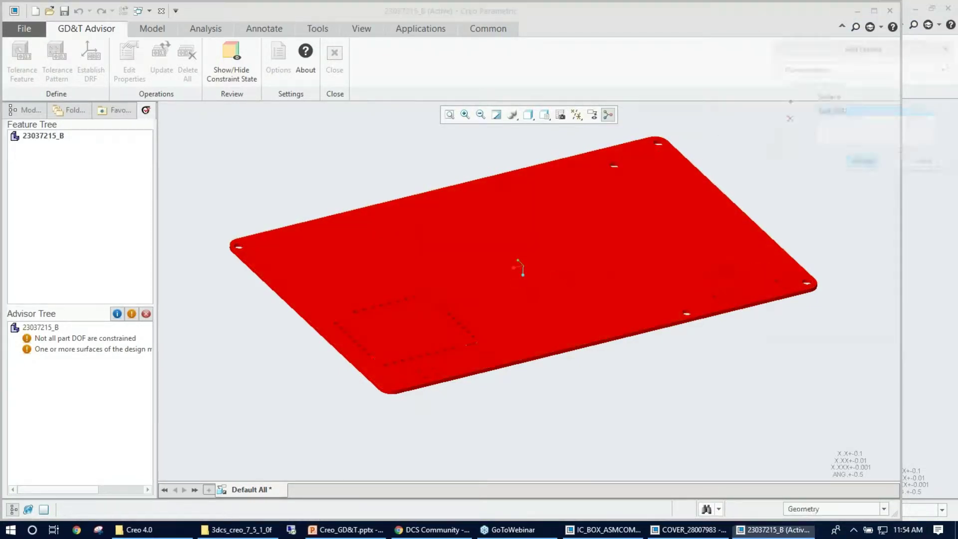
pyautogui.click(509, 231)
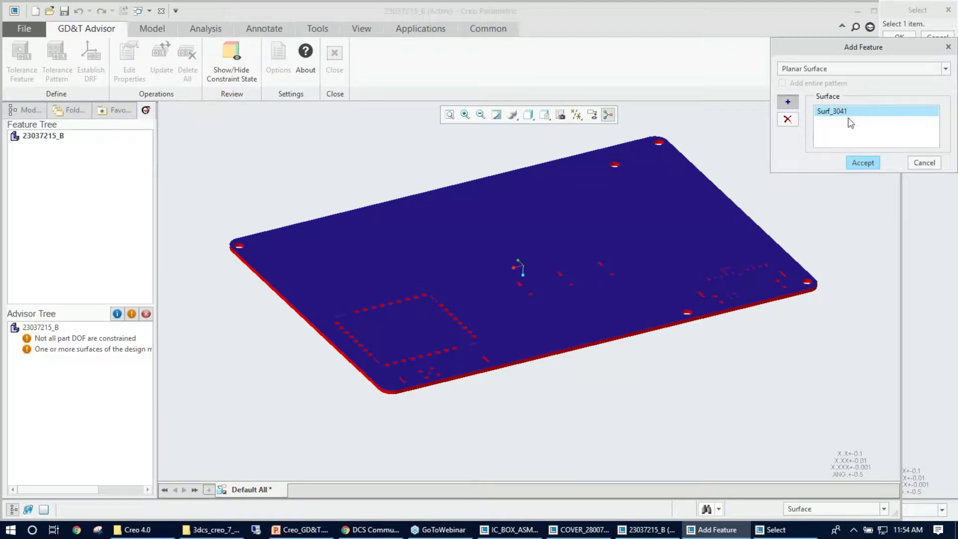
pyautogui.click(863, 164)
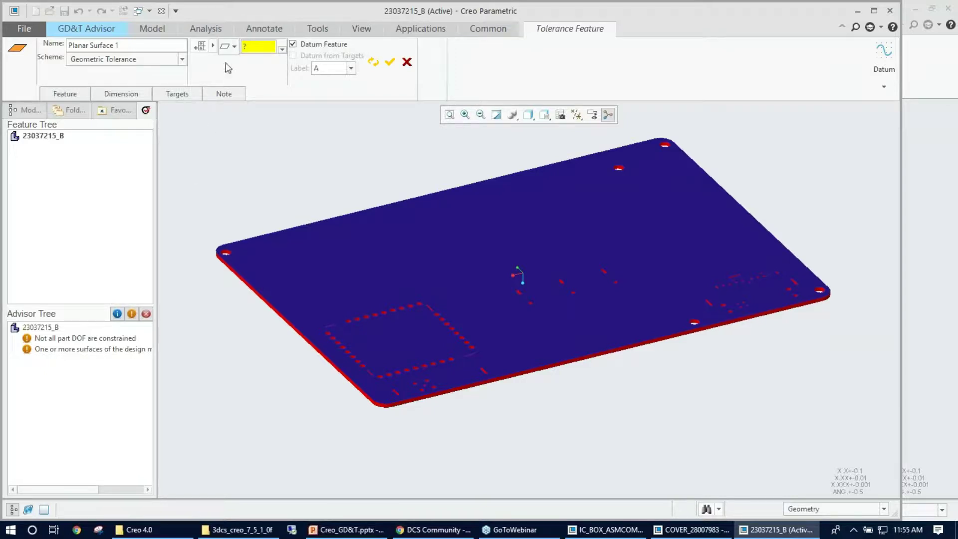
# Step: Set Planar Surface 1's characteristic to Flatness and make it datum feature A
pyautogui.click(234, 47)
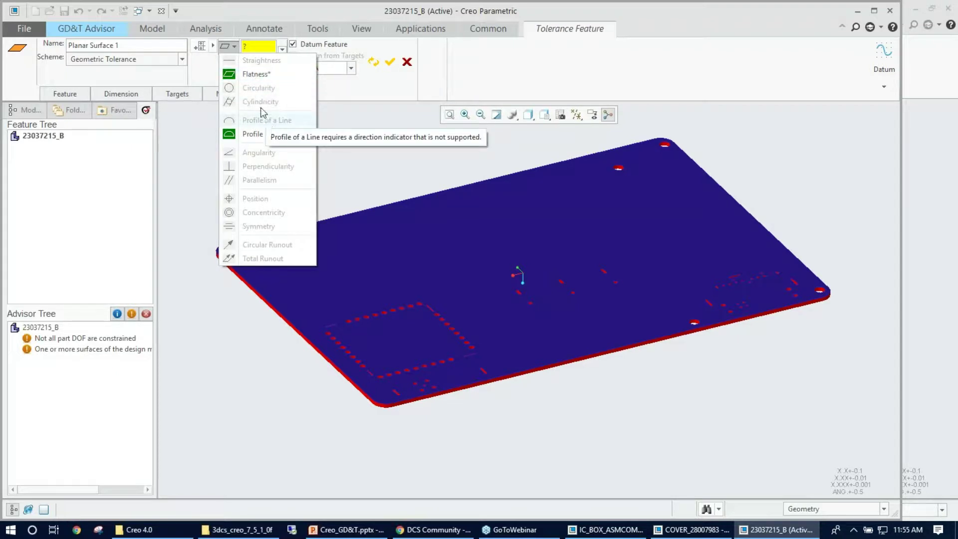
pyautogui.click(263, 76)
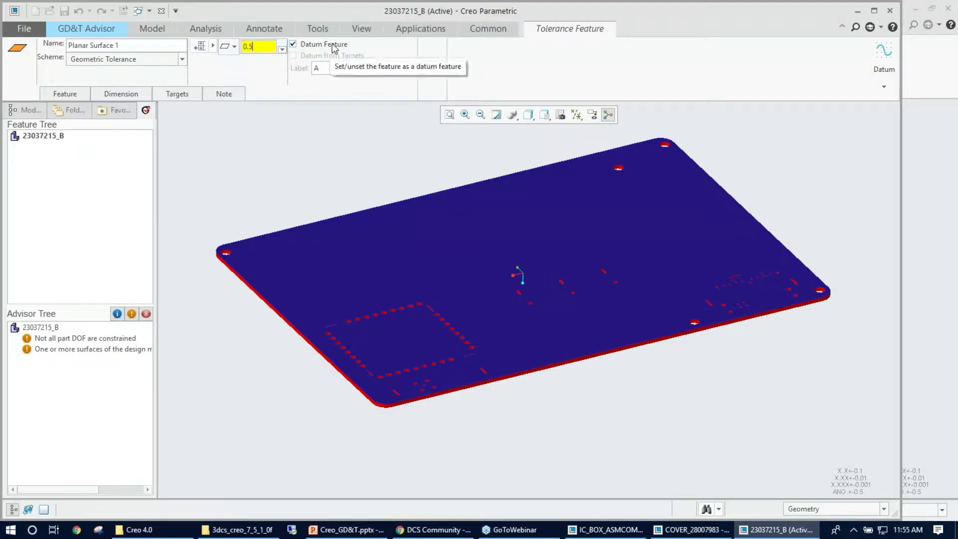
pyautogui.click(300, 46)
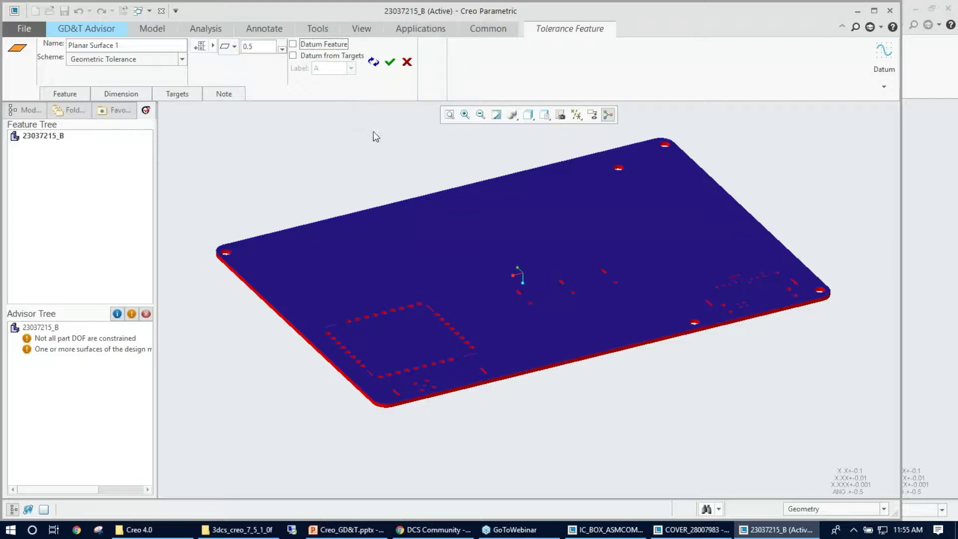
pyautogui.click(302, 46)
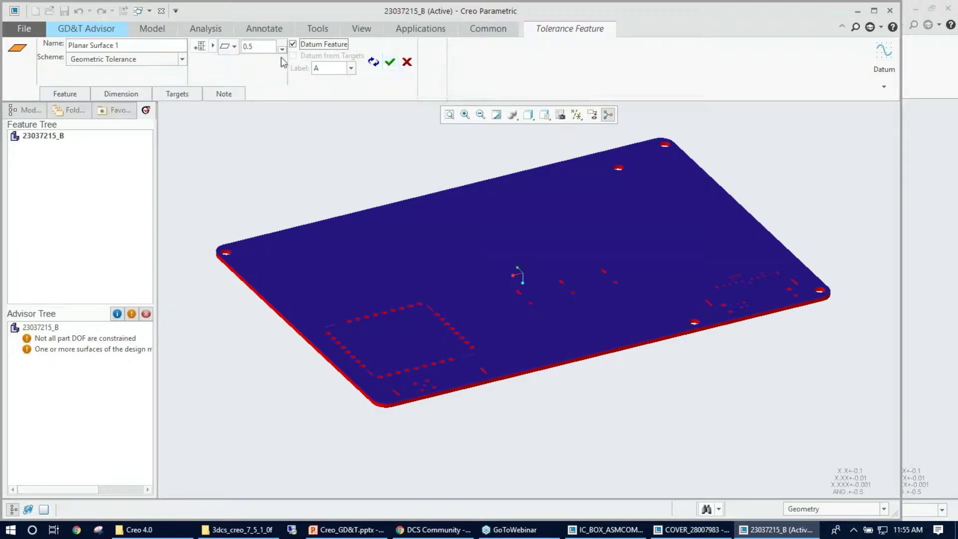
# Step: Re-enter the 0.5 flatness value after an invalid-entry warning and accept Planar Surface 1
pyautogui.doubleClick(257, 46)
pyautogui.press('BackSpace')
pyautogui.press('Return')
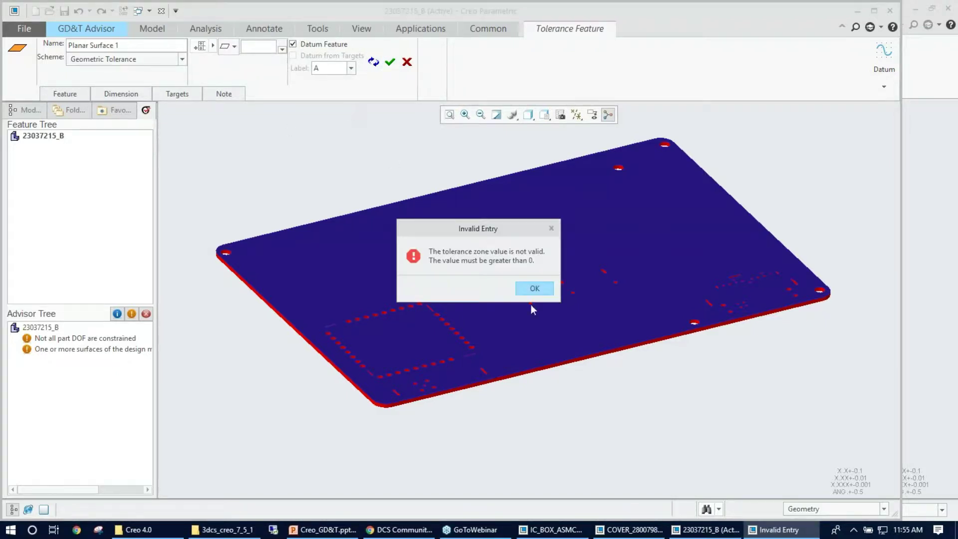
pyautogui.press('Return')
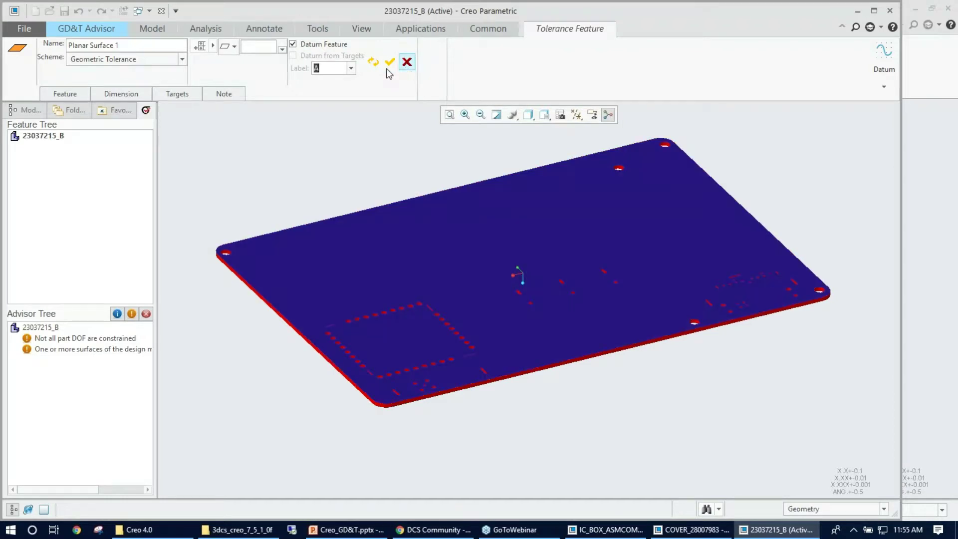
pyautogui.click(260, 50)
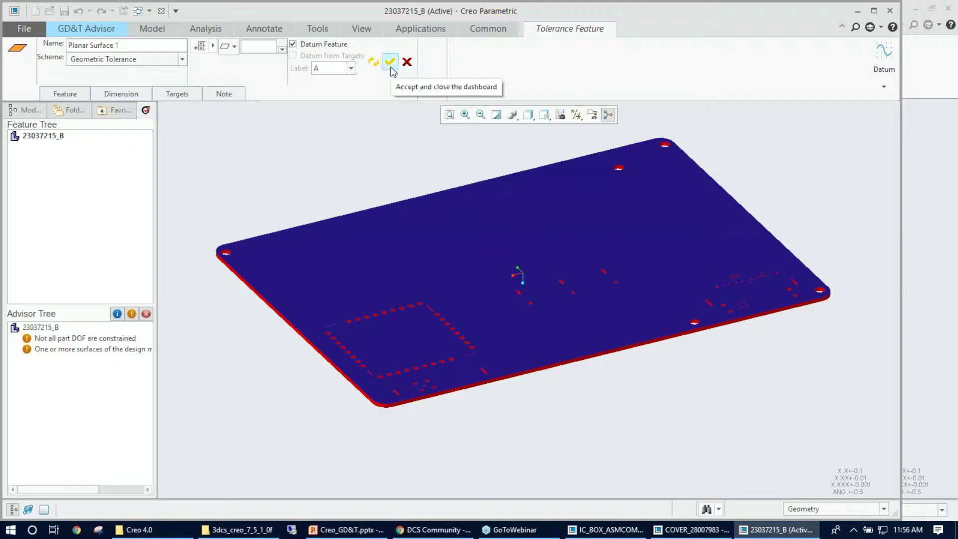
pyautogui.click(257, 50)
pyautogui.write('0.5')
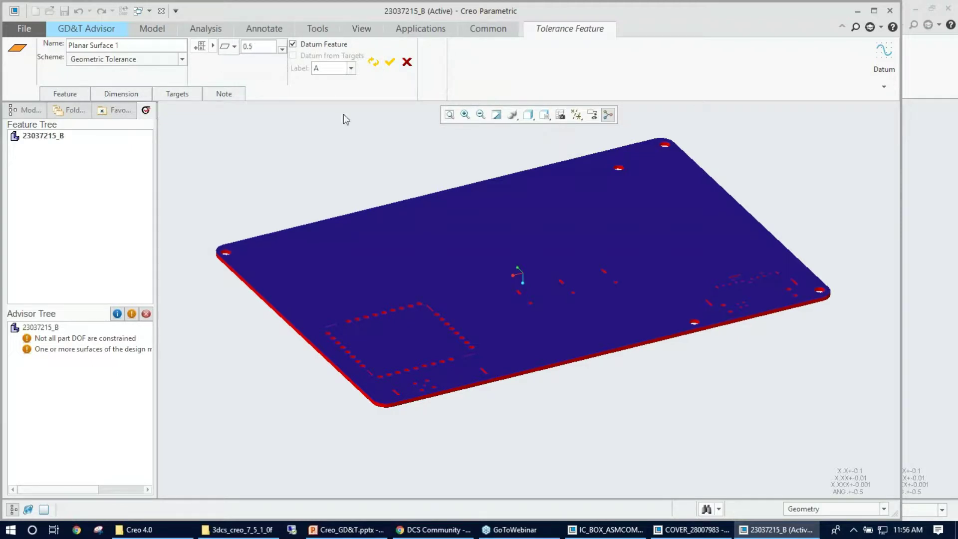
pyautogui.click(390, 63)
pyautogui.moveTo(314, 166); pyautogui.dragTo(332, 190, button='middle')
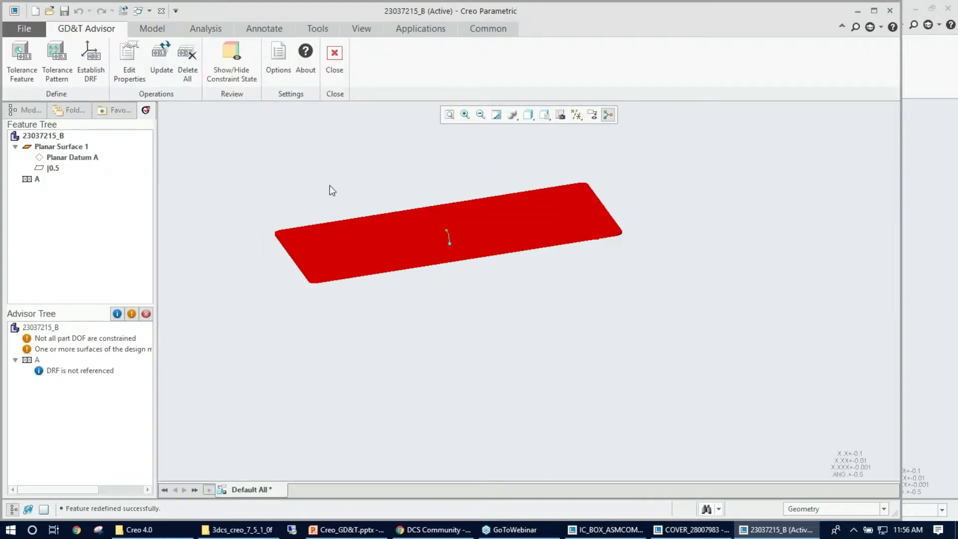
# Step: Show the 0.5 flatness and datum A annotations, then zoom toward a corner mounting hole
pyautogui.click(592, 115)
pyautogui.scroll(3, 599, 165)
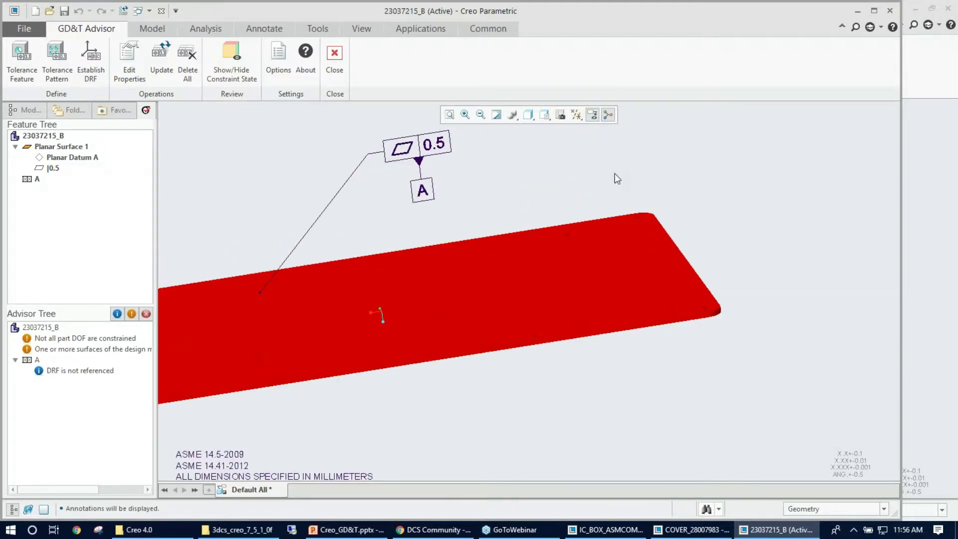
pyautogui.scroll(-3, 613, 170)
pyautogui.moveTo(610, 152); pyautogui.dragTo(537, 194, button='middle')
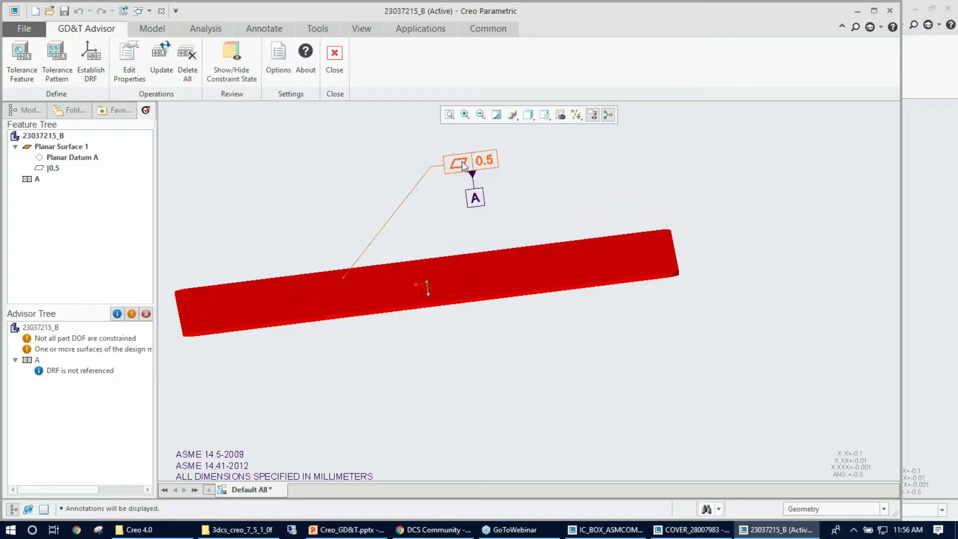
pyautogui.scroll(-3, 413, 192)
pyautogui.scroll(5, 385, 188)
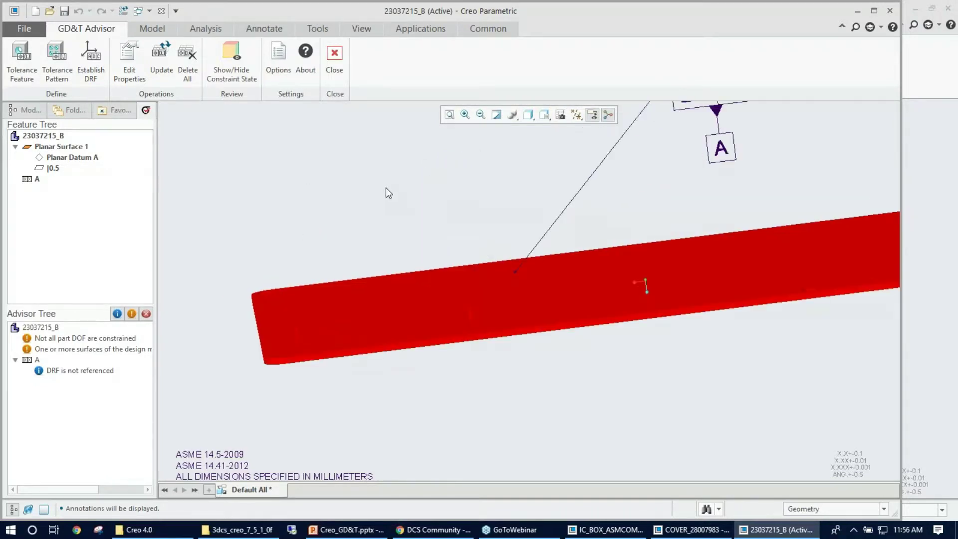
pyautogui.scroll(-5, 390, 201)
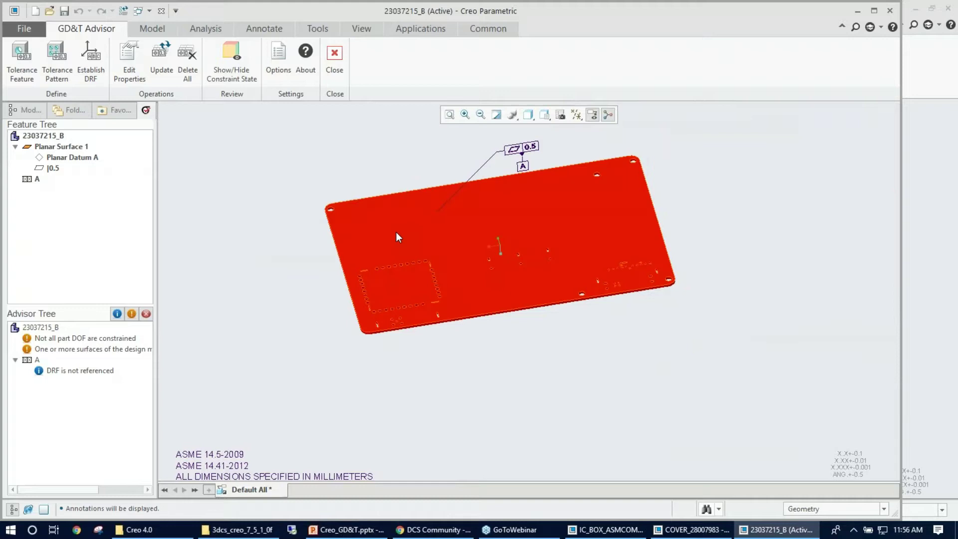
pyautogui.scroll(3, 409, 326)
pyautogui.scroll(-4, 421, 331)
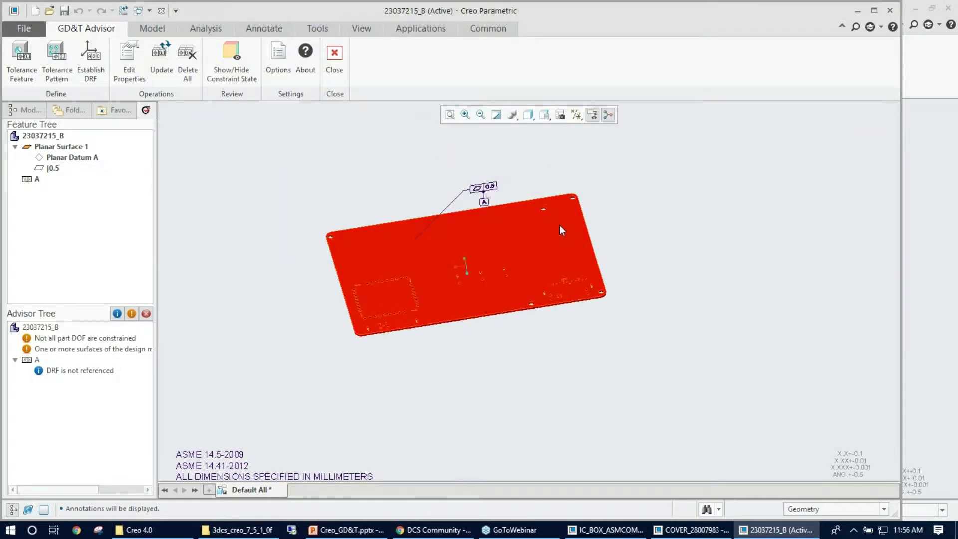
pyautogui.scroll(3, 547, 202)
pyautogui.scroll(5, 546, 197)
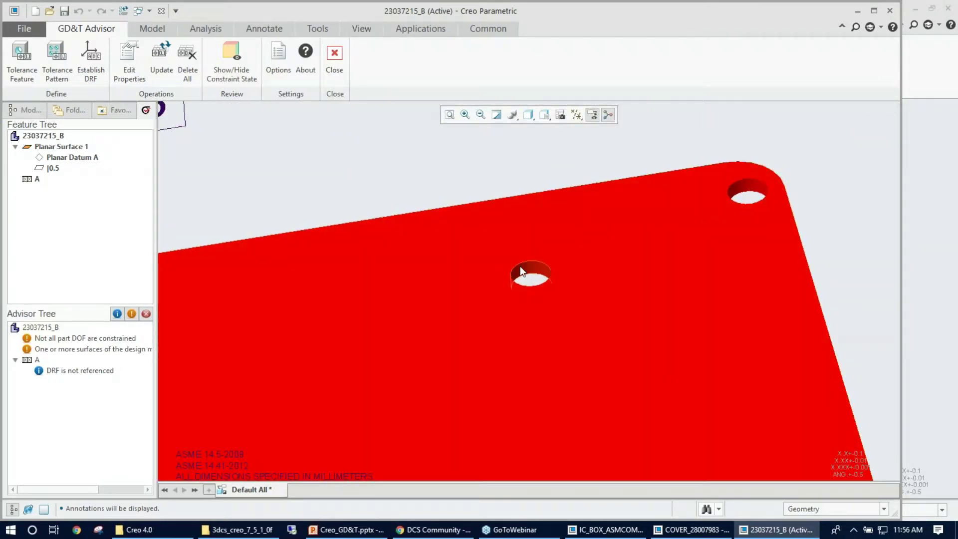
# Step: Start a new tolerance feature on the hole and accept its surfaces
pyautogui.click(22, 52)
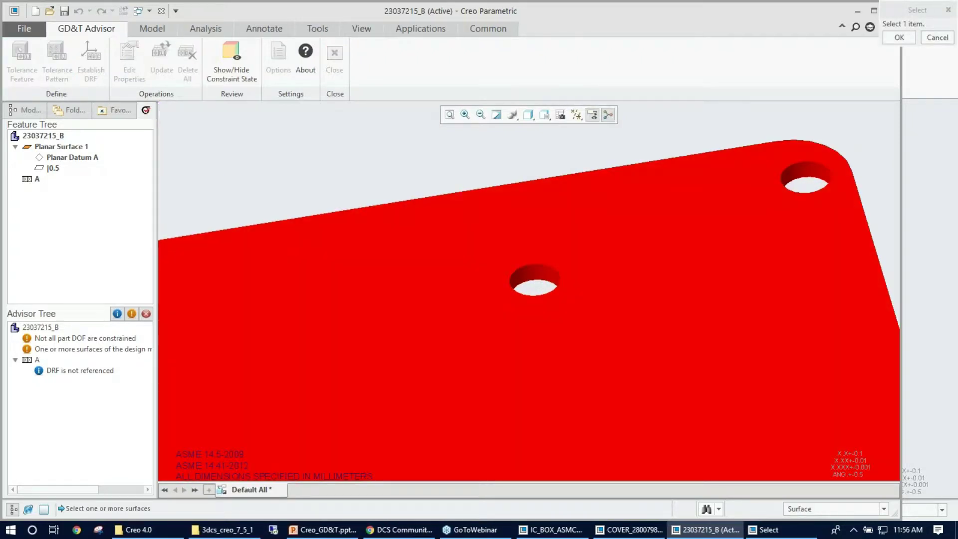
pyautogui.click(534, 281)
pyautogui.scroll(-5, 530, 269)
pyautogui.click(863, 162)
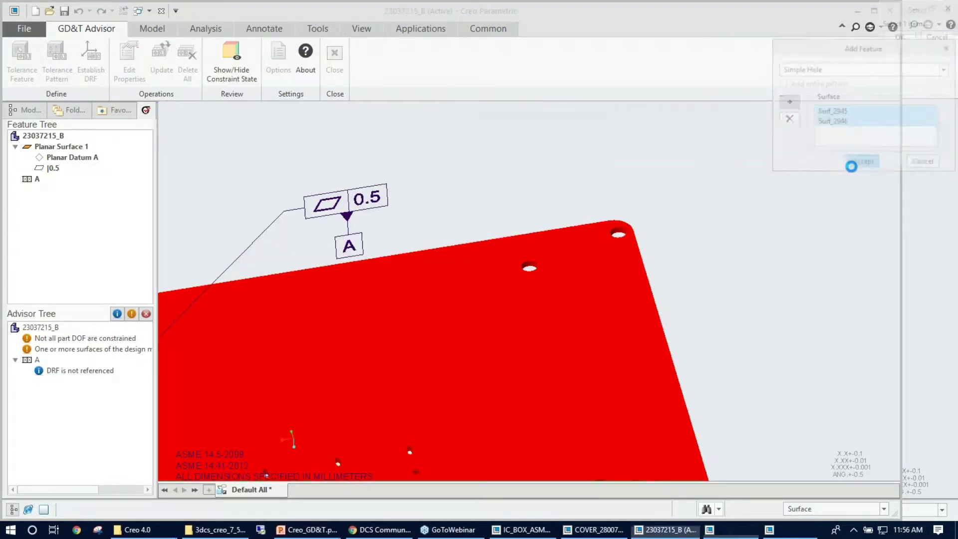
pyautogui.scroll(-2, 269, 170)
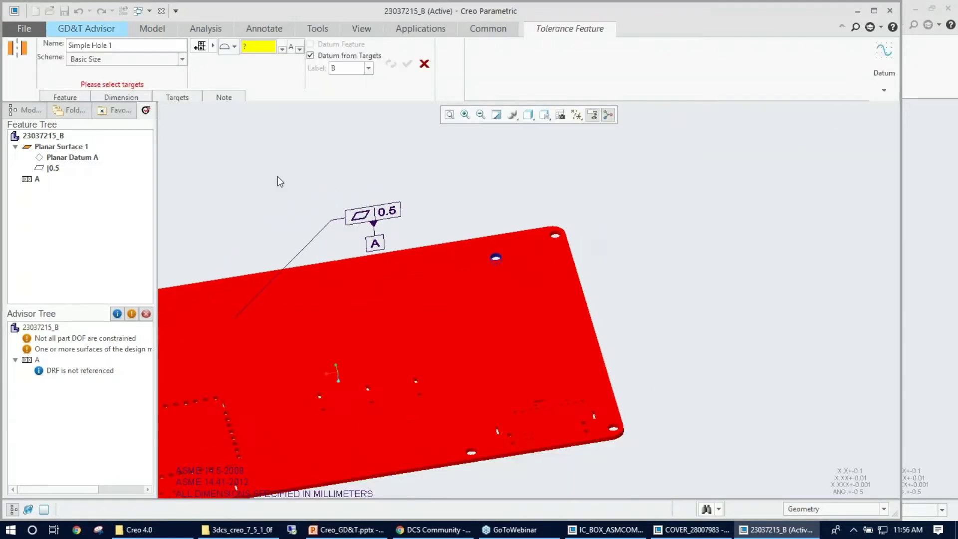
# Step: Set the scheme to Toleranced Size, then cancel the hole feature
pyautogui.click(104, 62)
pyautogui.click(104, 74)
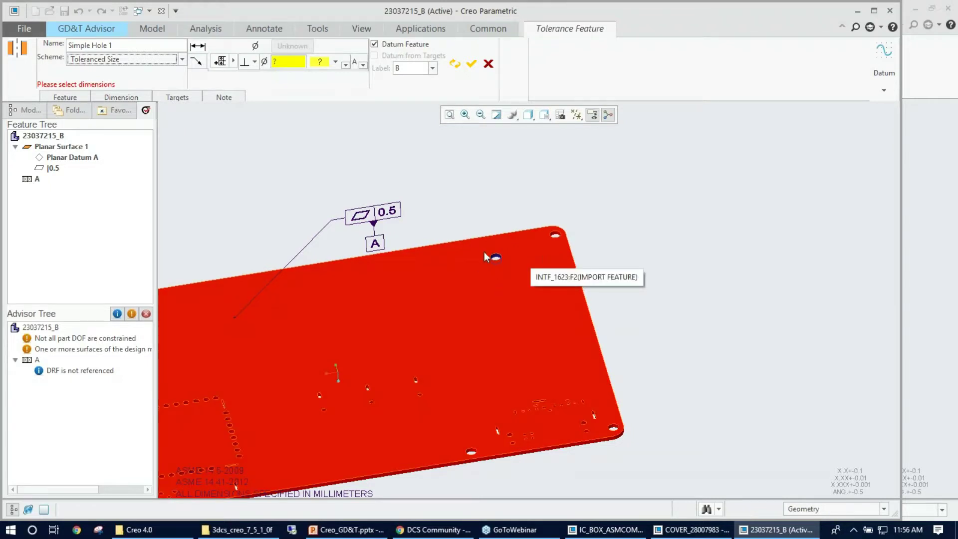
pyautogui.scroll(4, 582, 226)
pyautogui.scroll(-5, 577, 232)
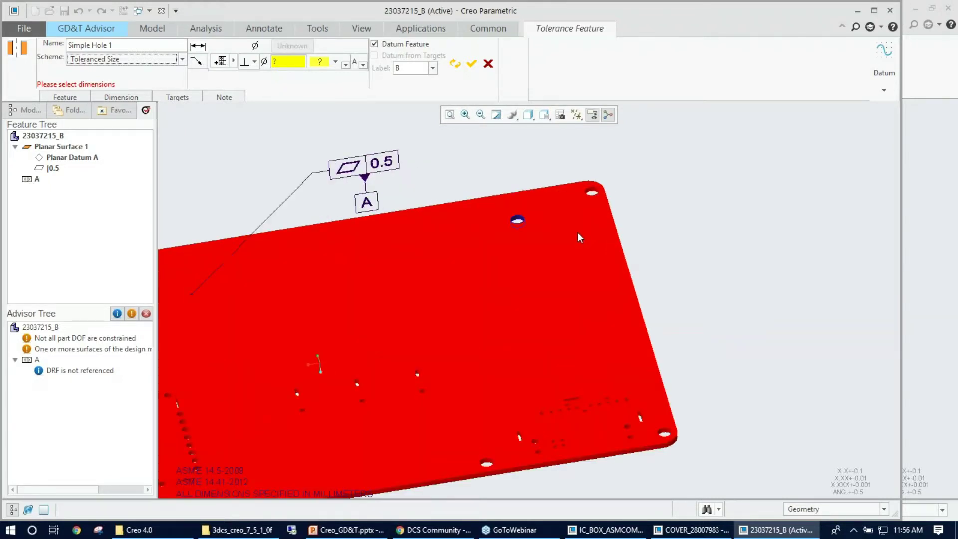
pyautogui.scroll(-2, 577, 232)
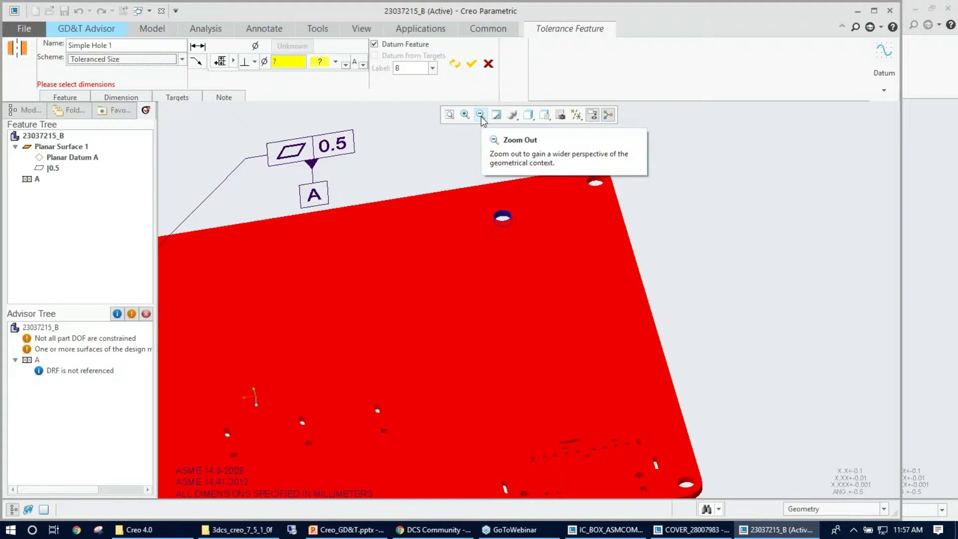
pyautogui.click(489, 64)
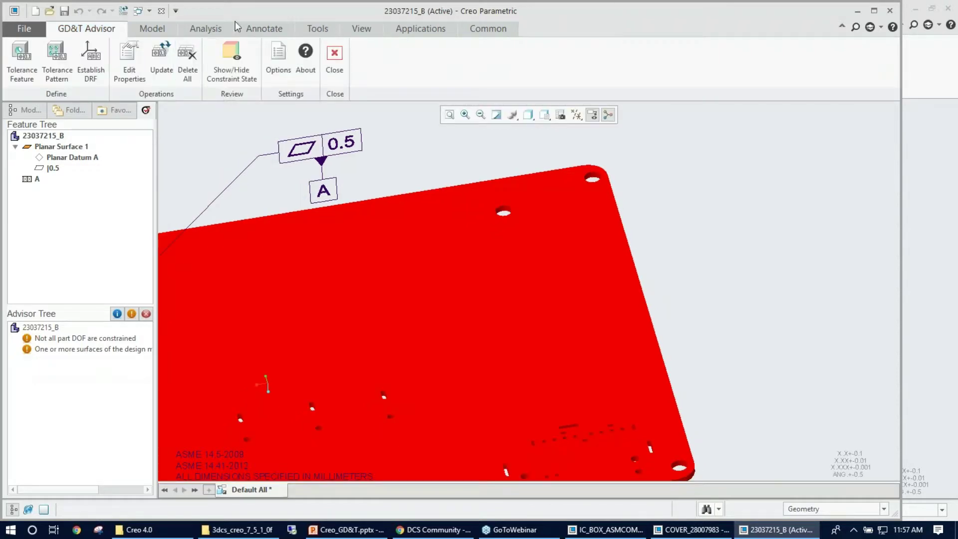
# Step: Add a Ø4 diameter dimension (ad0) to the hole near the plate's top edge
pyautogui.click(264, 28)
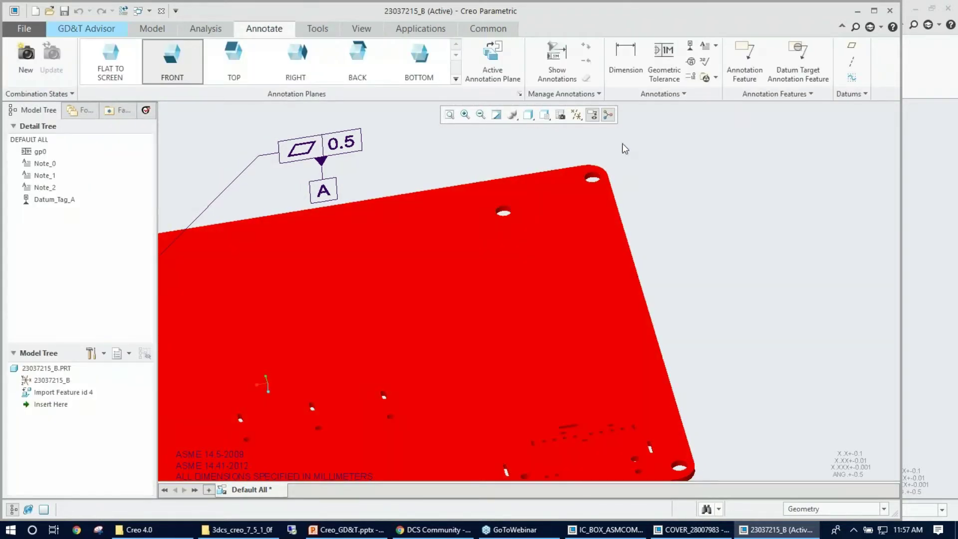
pyautogui.click(626, 60)
pyautogui.scroll(-3, 502, 201)
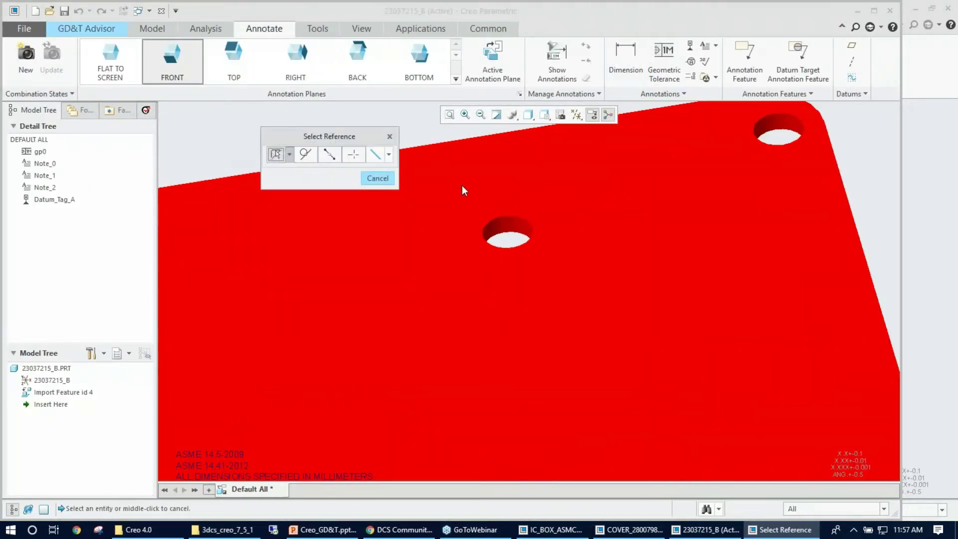
pyautogui.click(289, 154)
pyautogui.click(280, 194)
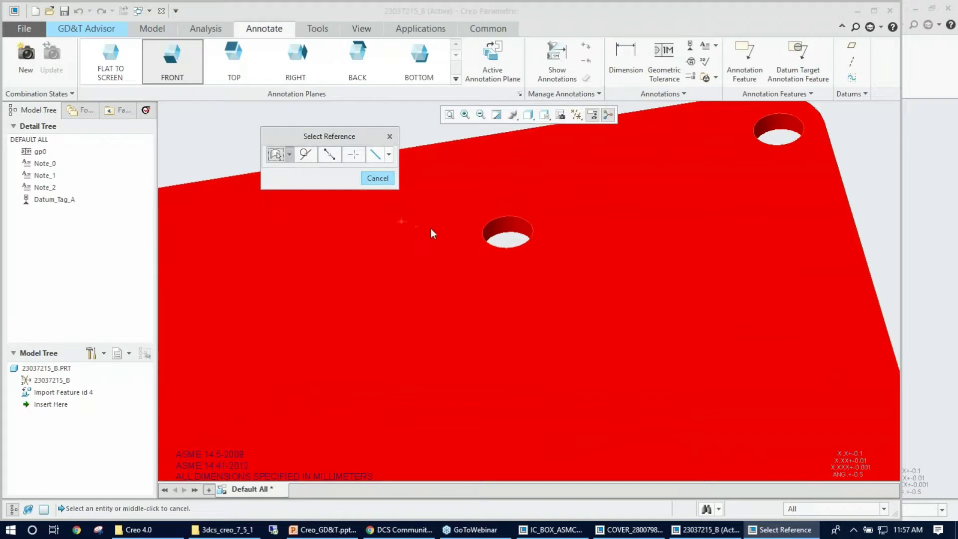
pyautogui.click(491, 234)
pyautogui.scroll(1, 489, 234)
pyautogui.scroll(4, 490, 234)
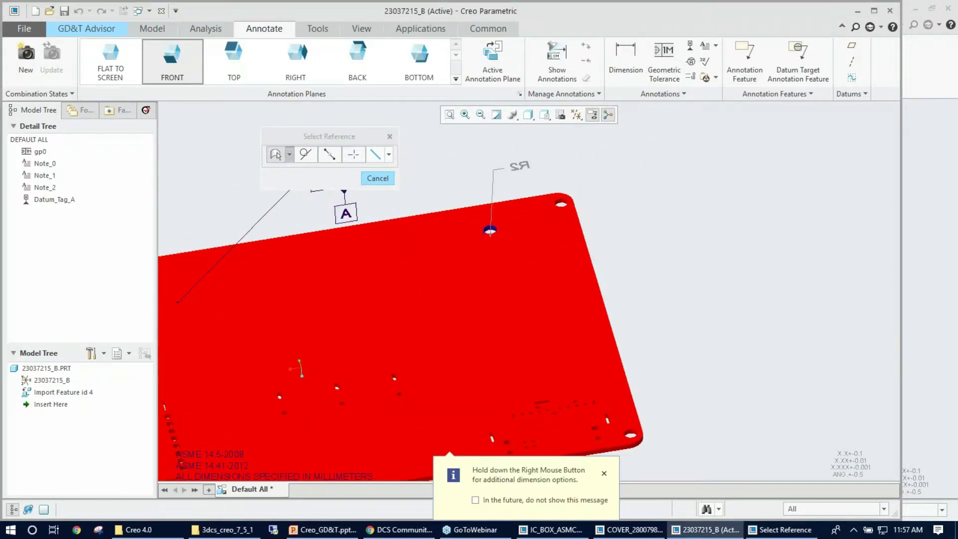
pyautogui.middleClick(516, 167)
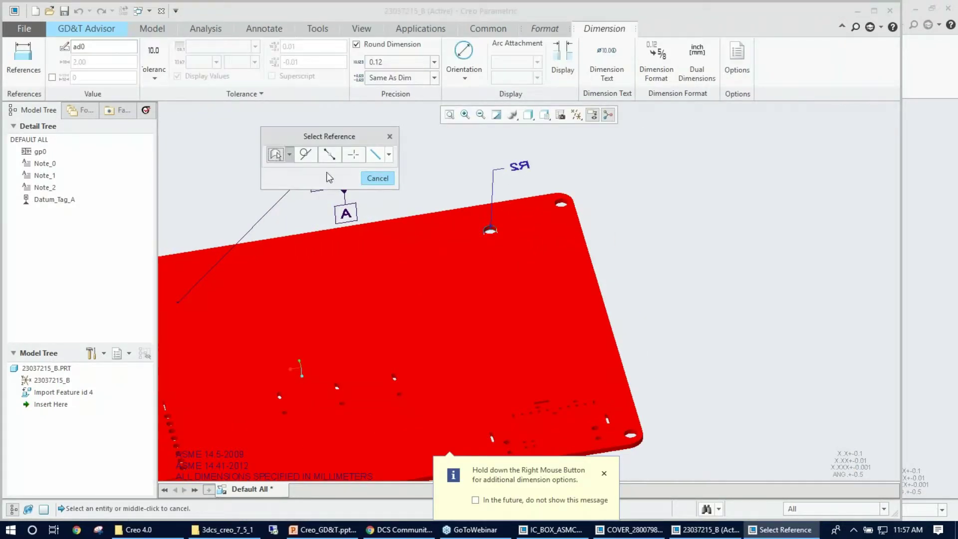
pyautogui.click(464, 70)
pyautogui.click(474, 92)
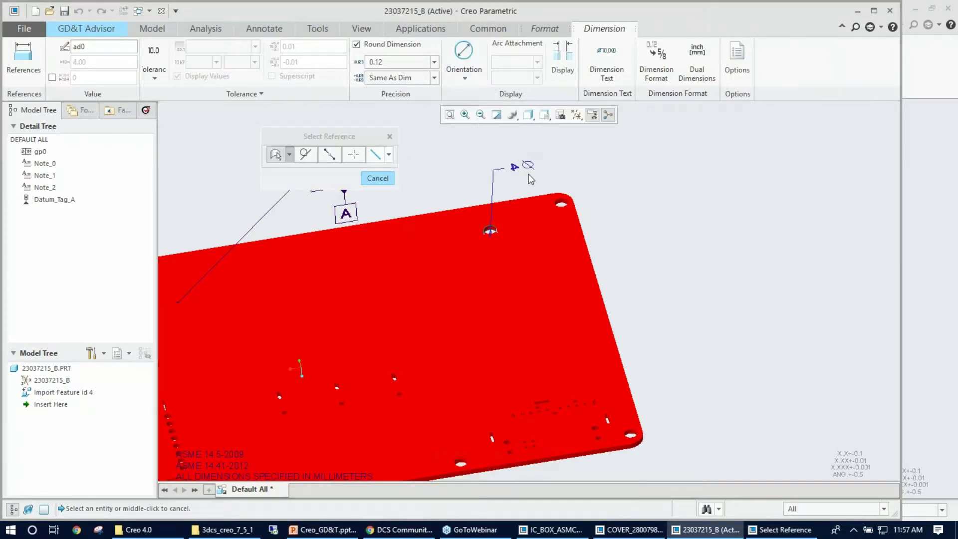
pyautogui.scroll(-3, 514, 167)
pyautogui.click(379, 178)
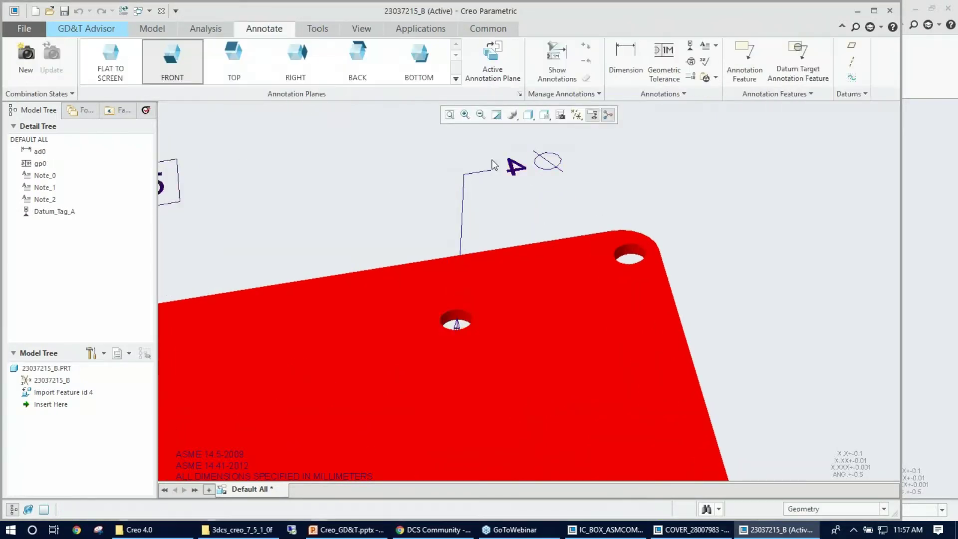
# Step: Start a new GD&T tolerance feature on hole surfaces Surf_2945 and Surf_2946
pyautogui.click(84, 33)
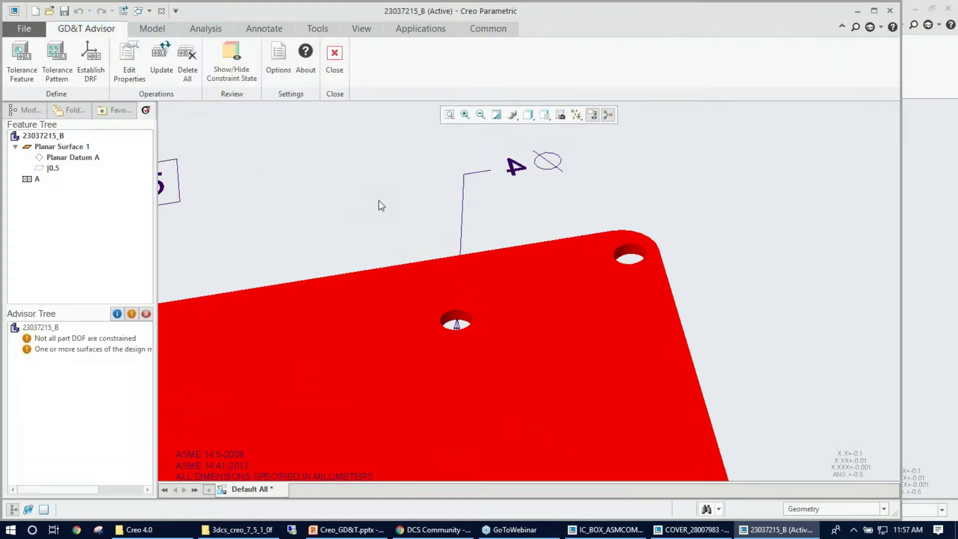
pyautogui.scroll(3, 379, 201)
pyautogui.scroll(-2, 439, 196)
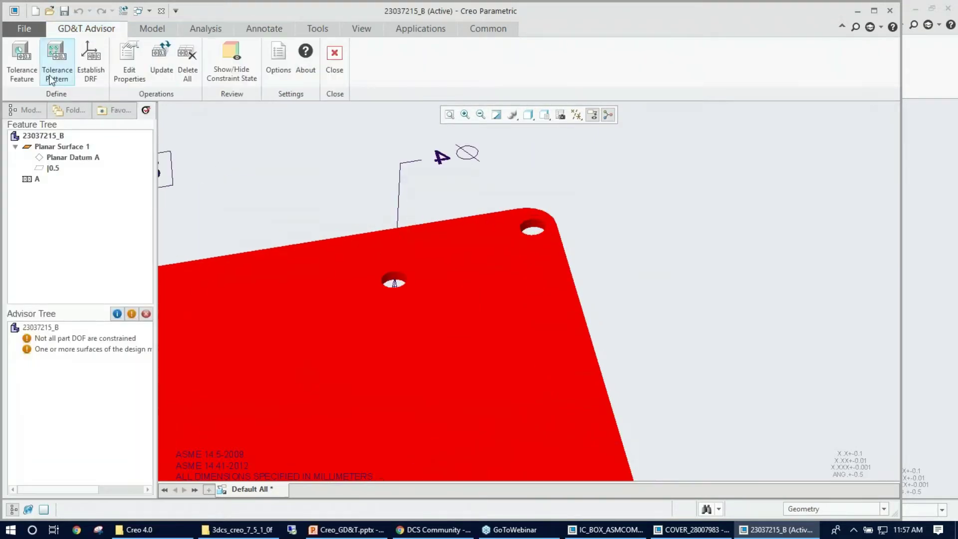
pyautogui.click(22, 65)
pyautogui.scroll(-5, 339, 278)
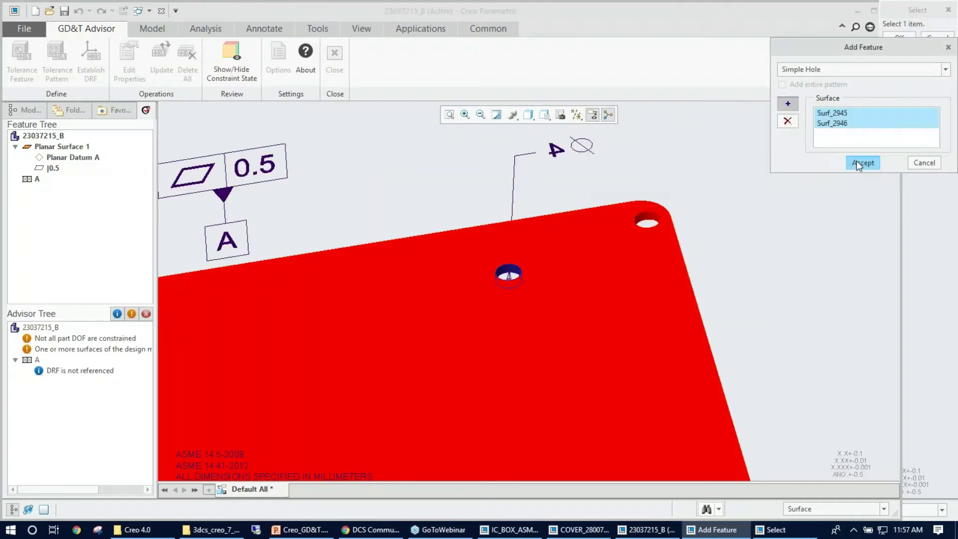
# Step: Accept Simple Hole 1 and give it 0.5 perpendicularity at RFS
pyautogui.click(861, 161)
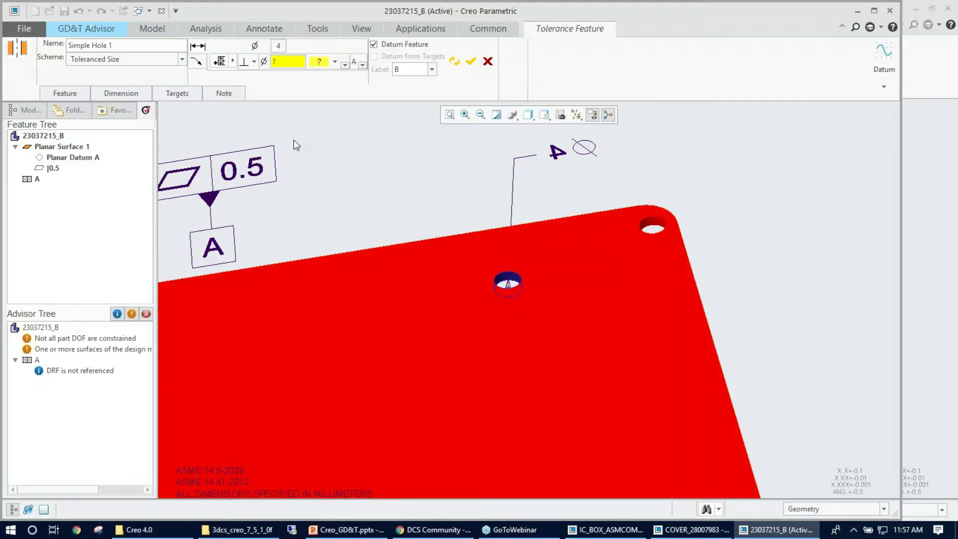
pyautogui.click(247, 63)
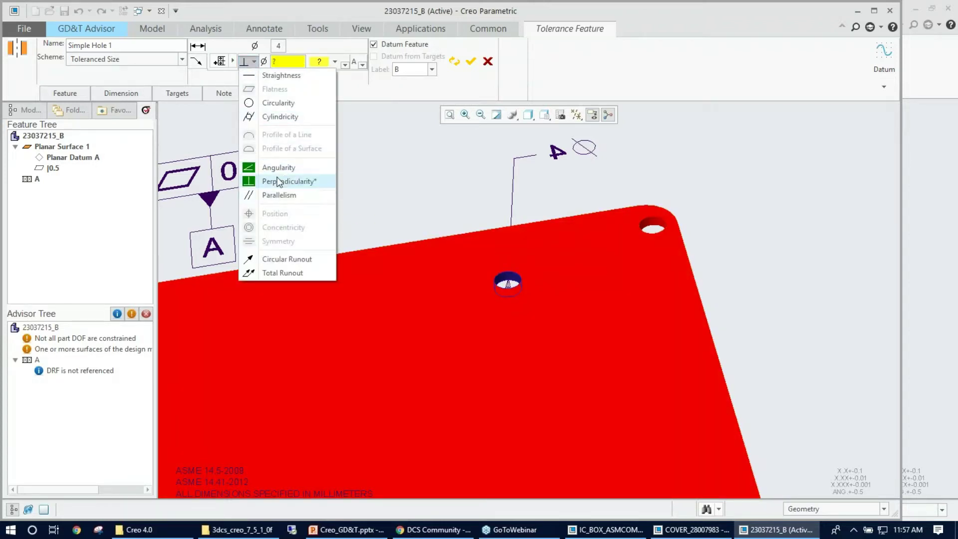
pyautogui.click(303, 183)
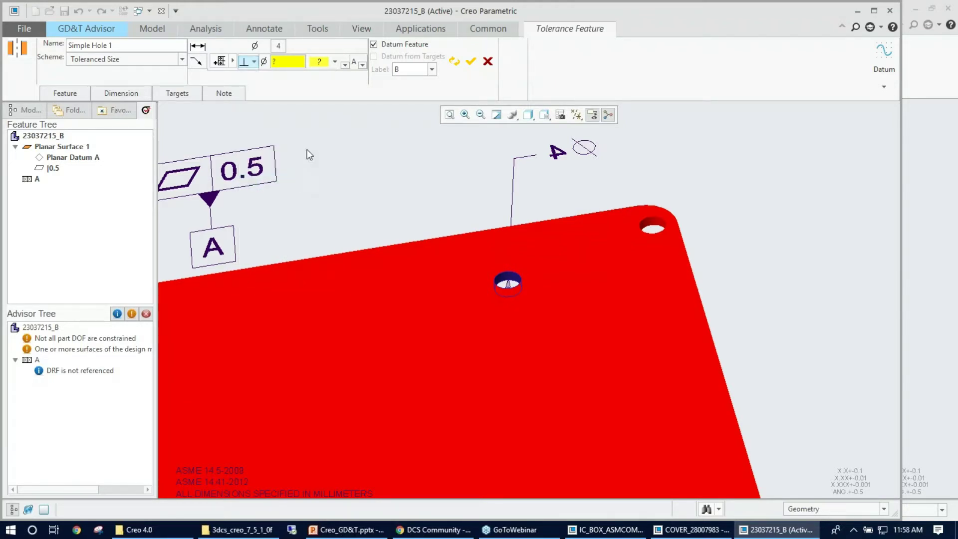
pyautogui.click(283, 68)
pyautogui.click(324, 62)
pyautogui.click(313, 78)
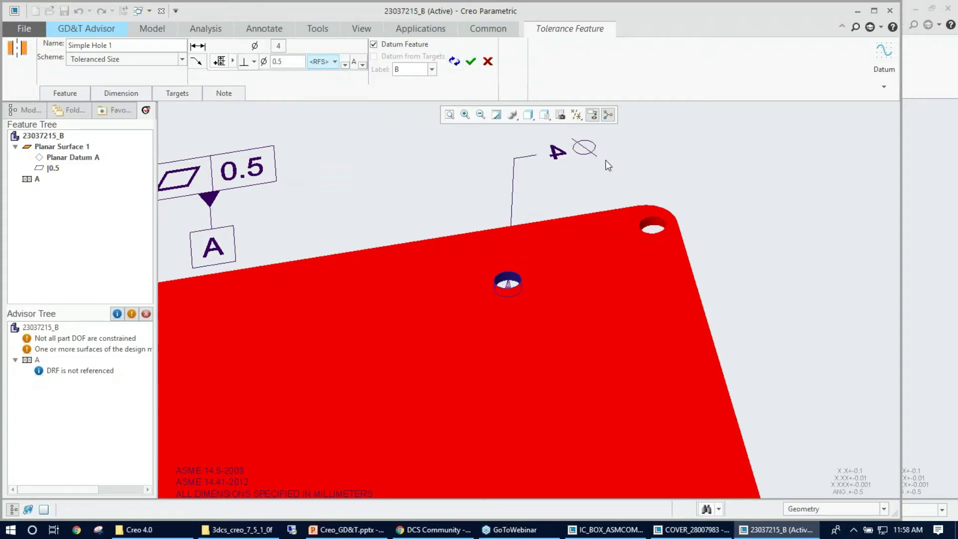
# Step: Tolerance the Ø4 diameter ±0.8 symmetric and finish Simple Hole 1 as datum B
pyautogui.click(277, 47)
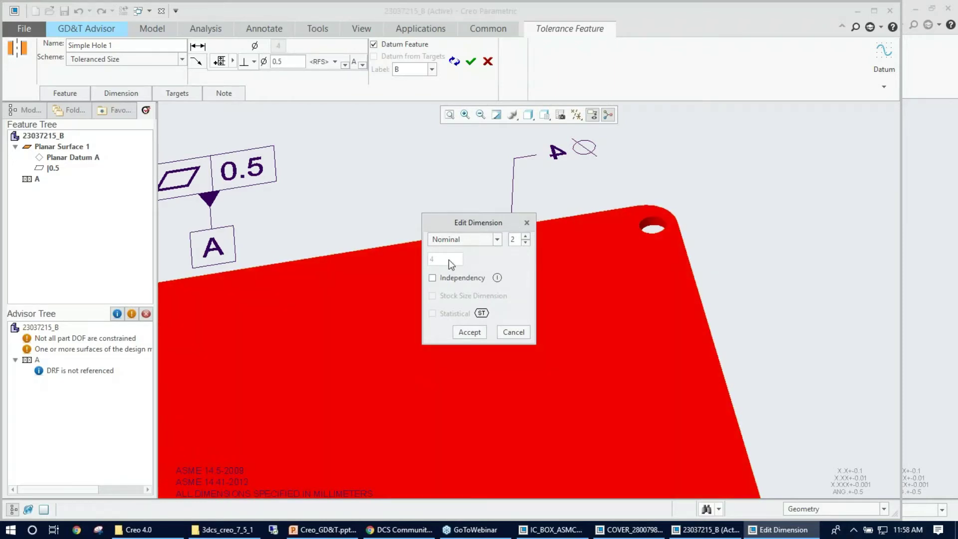
pyautogui.click(498, 238)
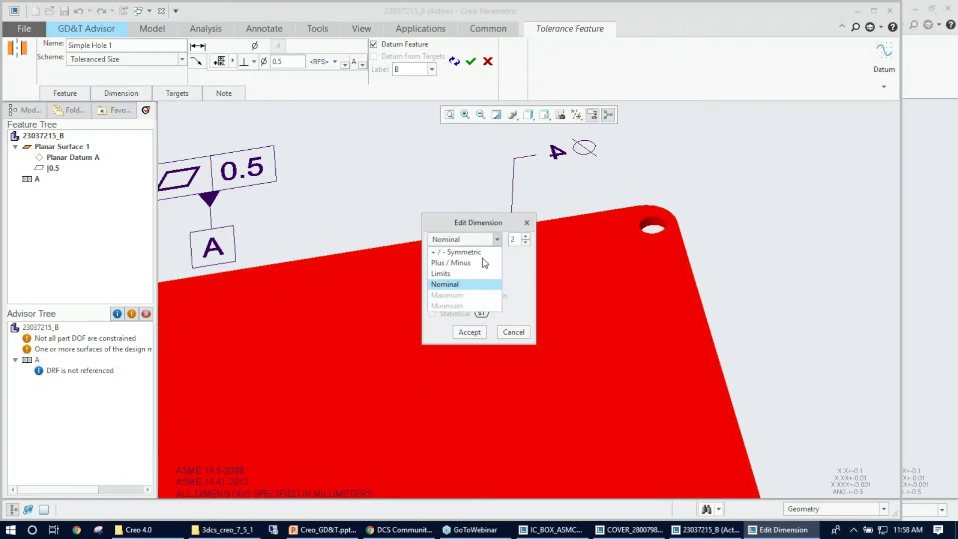
pyautogui.click(456, 252)
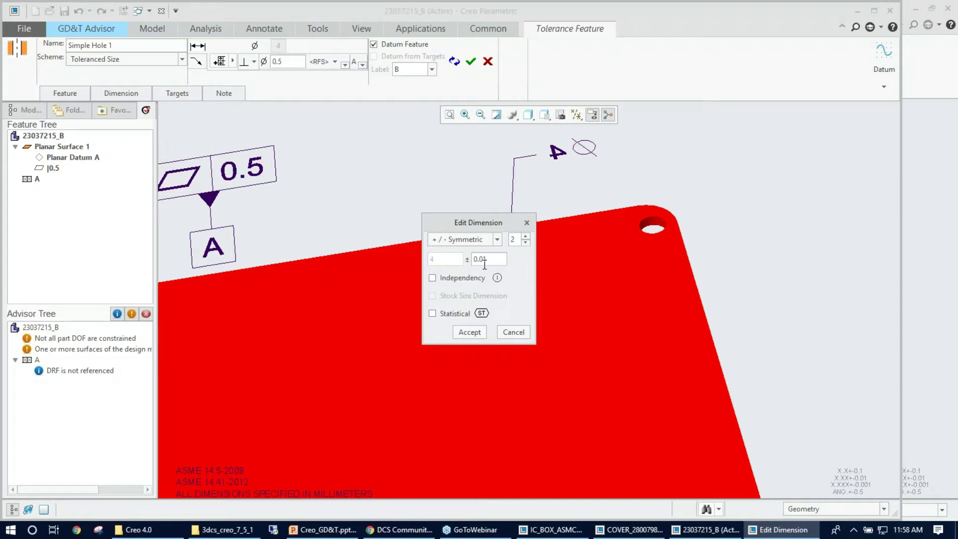
pyautogui.write('0.85')
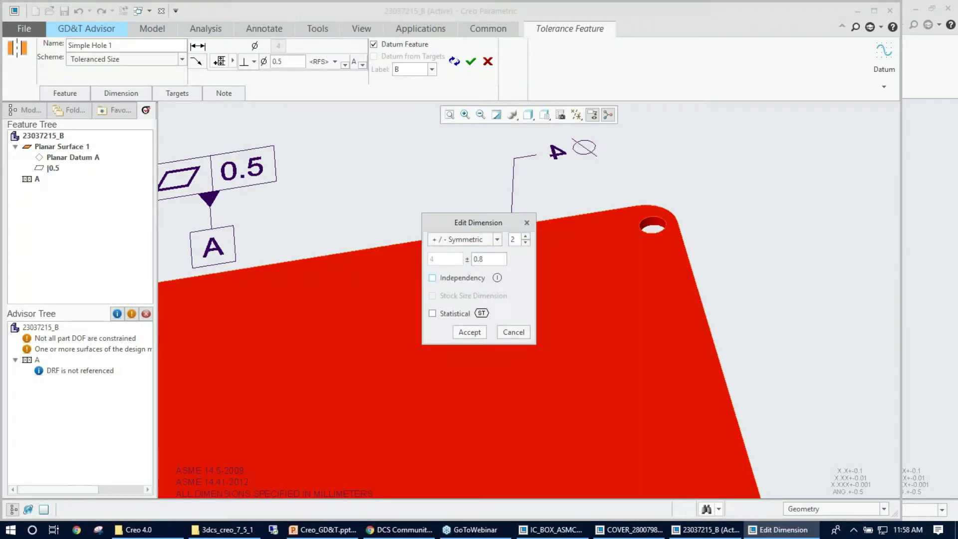
pyautogui.click(469, 332)
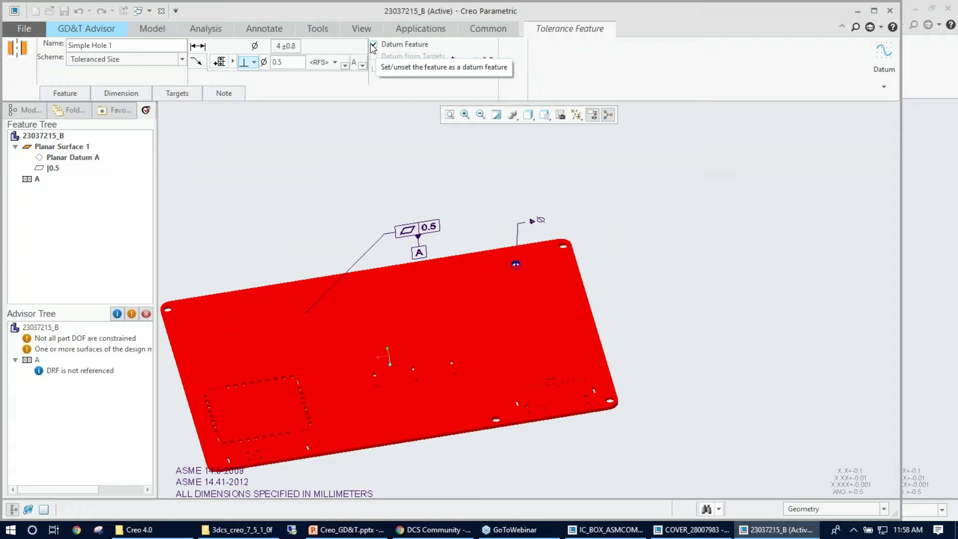
pyautogui.click(471, 63)
# Step: Open the hole dimension's Annotation Plane settings and try 180° text rotation with a flip
pyautogui.scroll(-3, 637, 270)
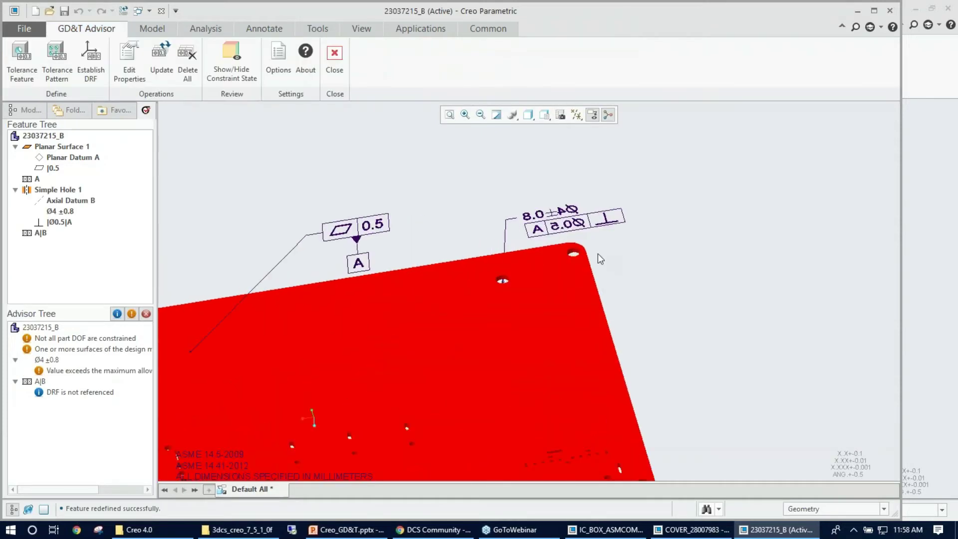
pyautogui.moveTo(659, 305)
pyautogui.mouseDown(button='middle')
pyautogui.moveTo(642, 293)
pyautogui.moveTo(645, 272)
pyautogui.moveTo(496, 202)
pyautogui.moveTo(533, 186)
pyautogui.moveTo(533, 203)
pyautogui.mouseUp(button='middle')
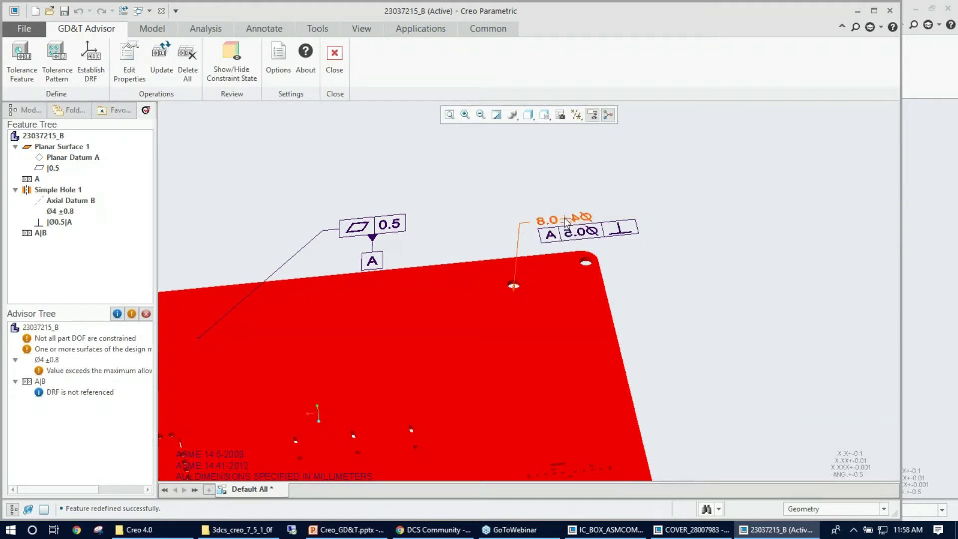
pyautogui.rightClick(569, 227)
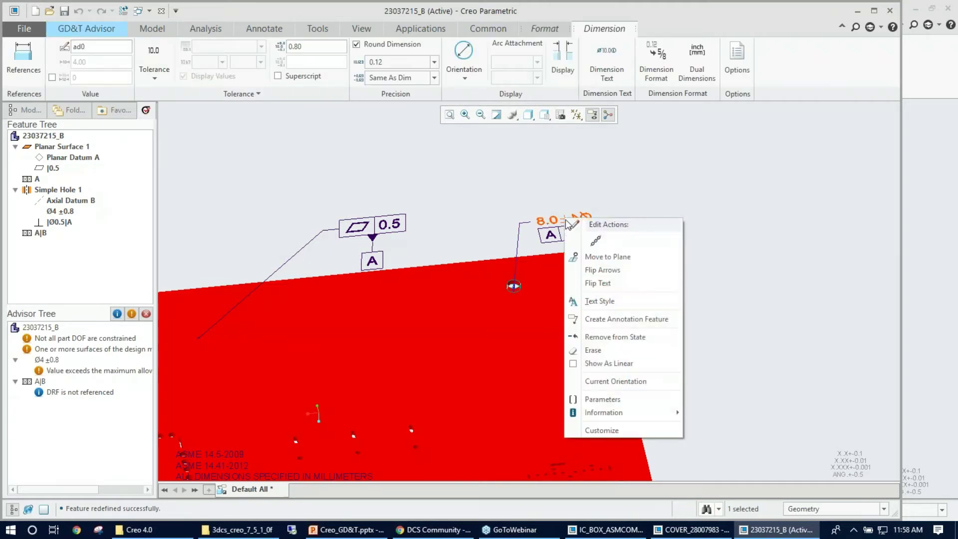
pyautogui.click(617, 381)
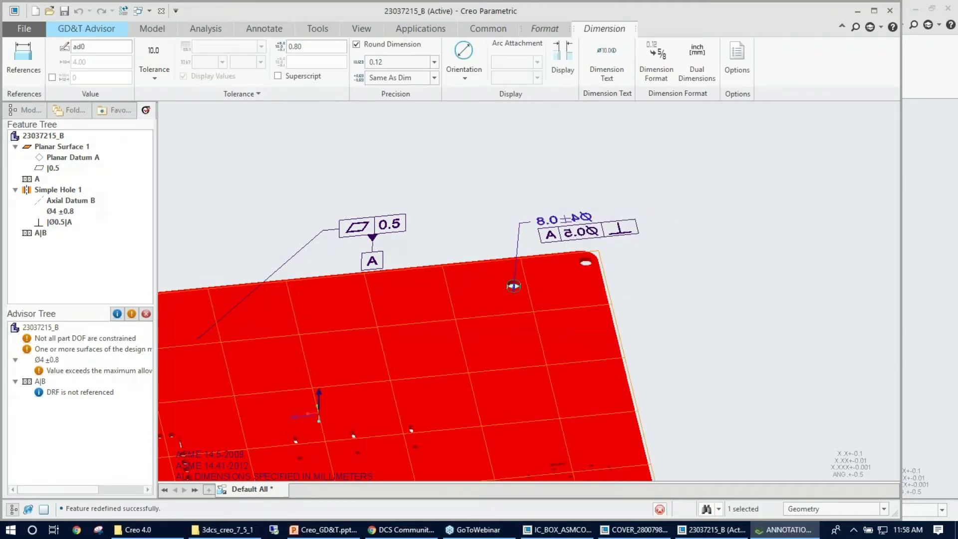
pyautogui.click(899, 285)
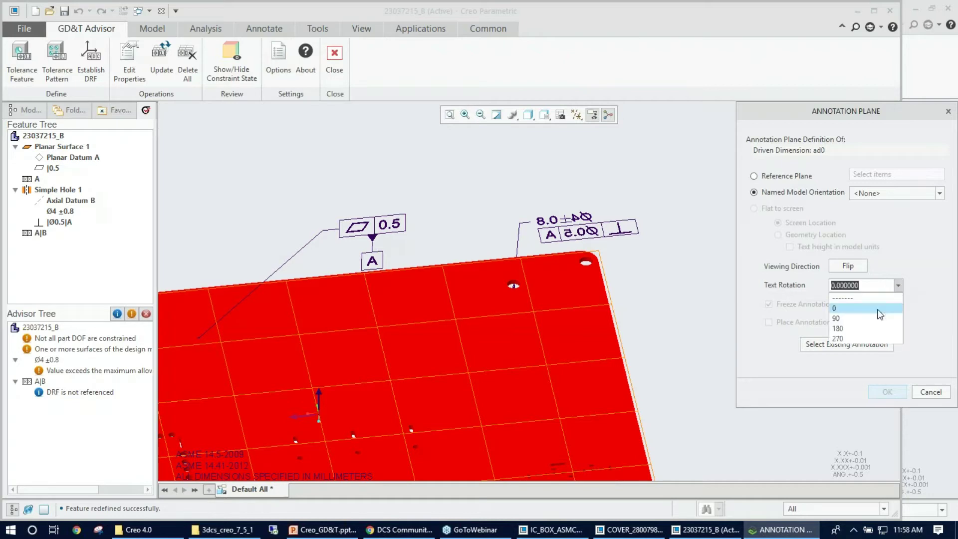
pyautogui.click(851, 327)
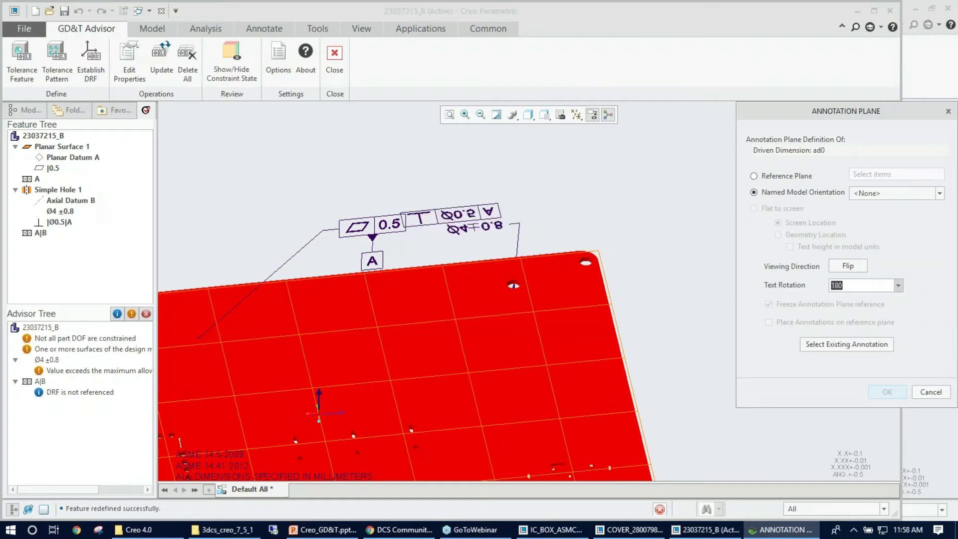
pyautogui.click(850, 266)
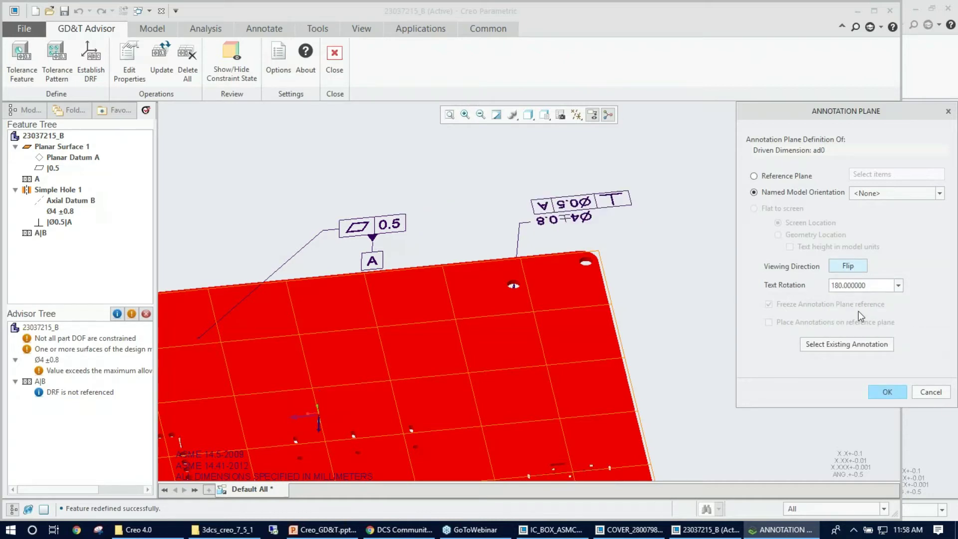
# Step: Try 90° and 270° text rotations on the Ø4±0.8 callout, flipping the viewing direction
pyautogui.click(898, 285)
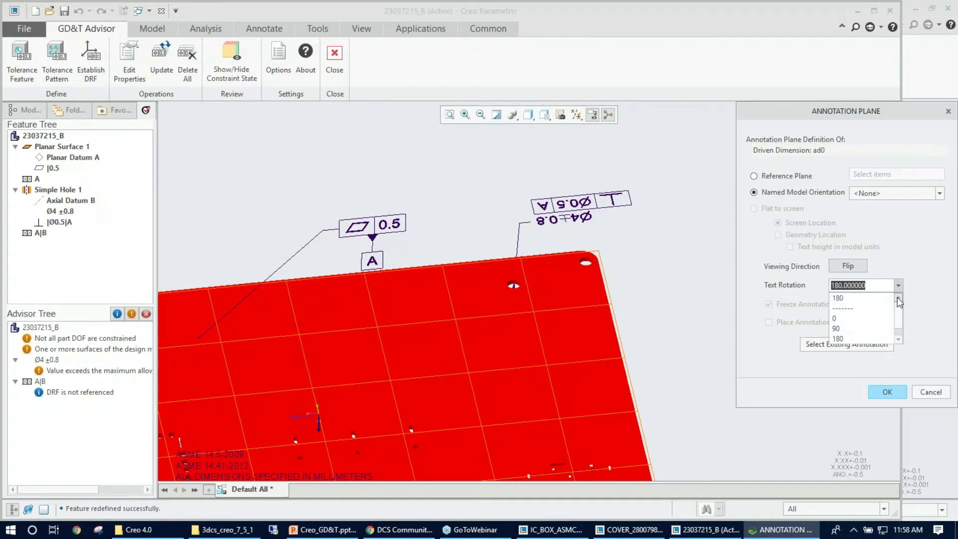
pyautogui.click(862, 329)
pyautogui.click(849, 266)
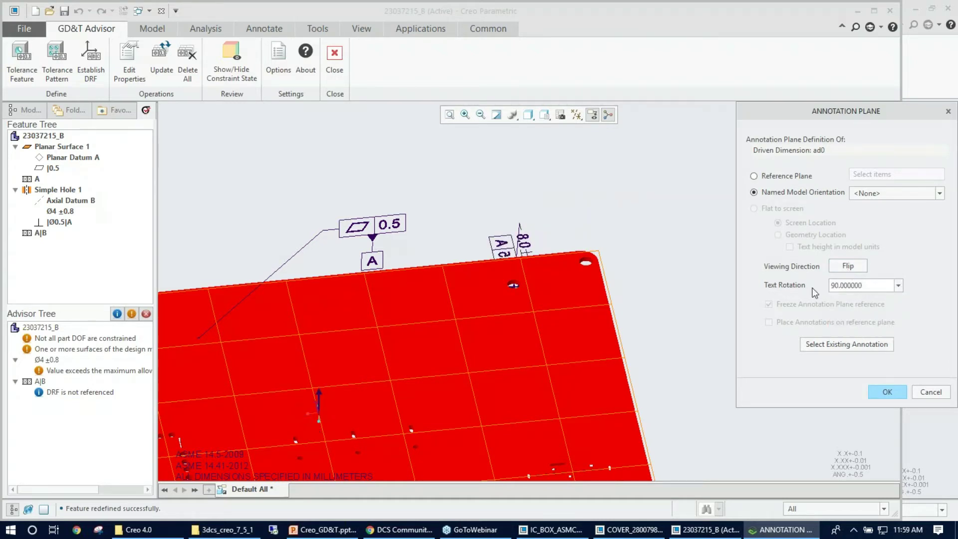
pyautogui.click(898, 285)
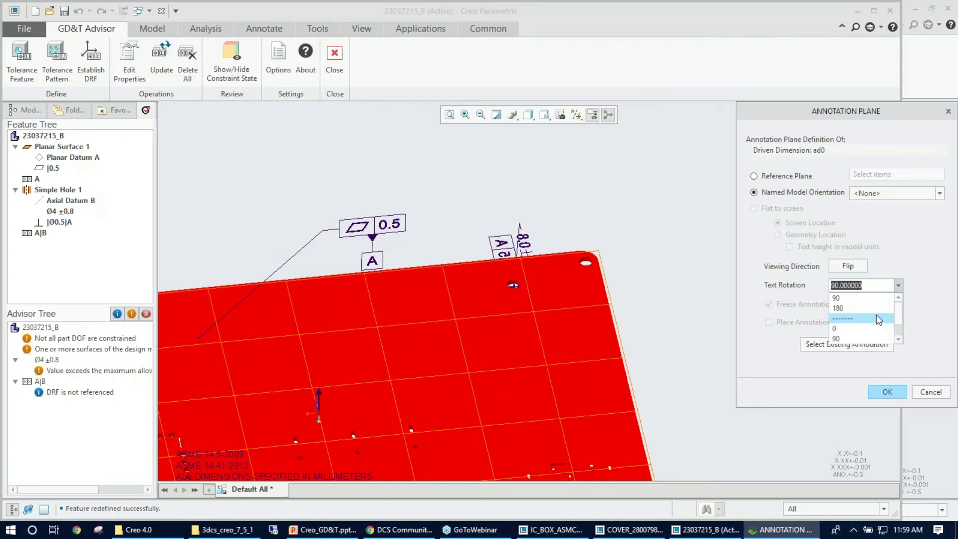
pyautogui.scroll(-1, 870, 340)
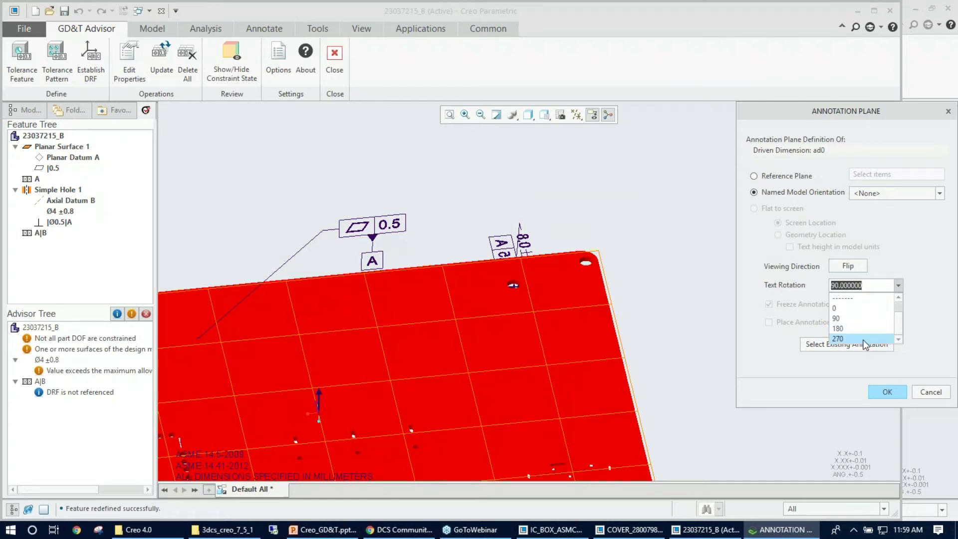
pyautogui.click(866, 339)
pyautogui.click(859, 269)
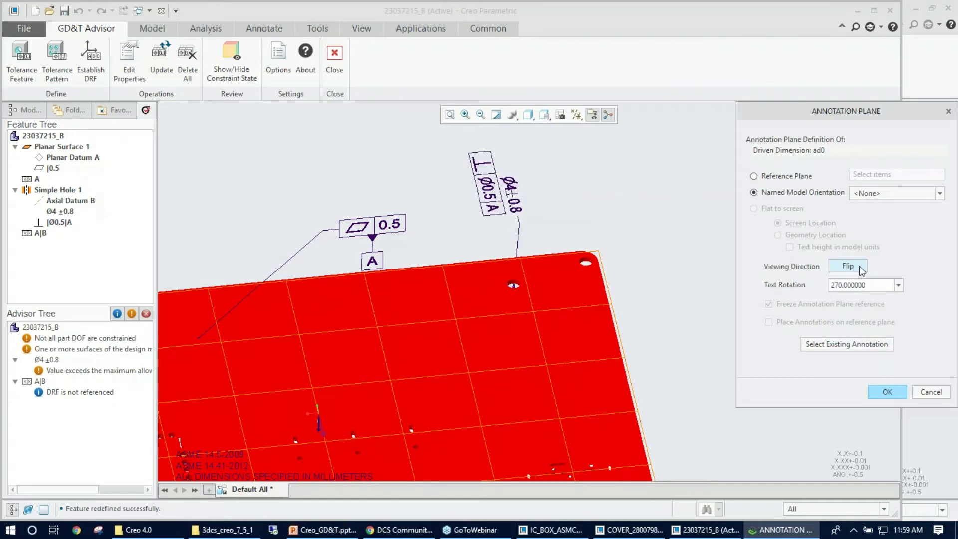
pyautogui.click(898, 286)
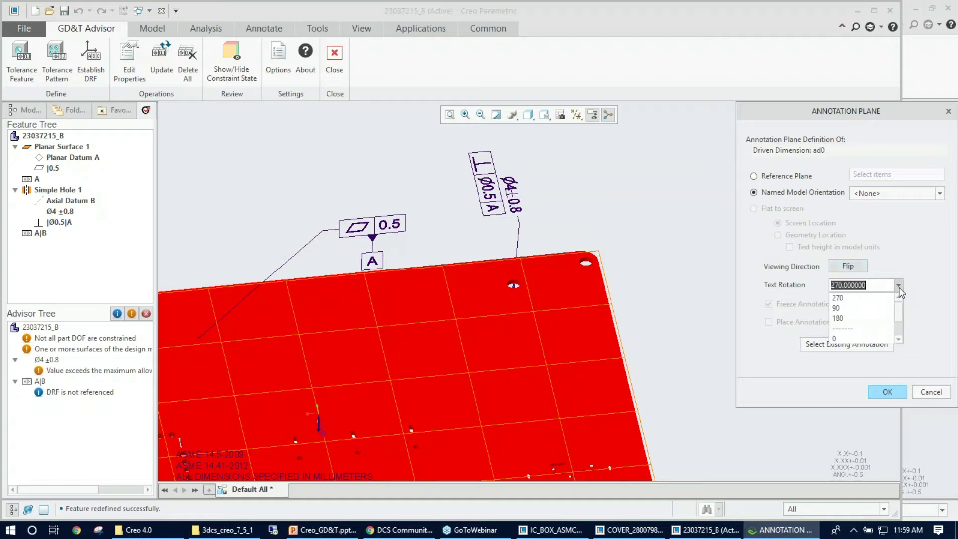
pyautogui.click(874, 308)
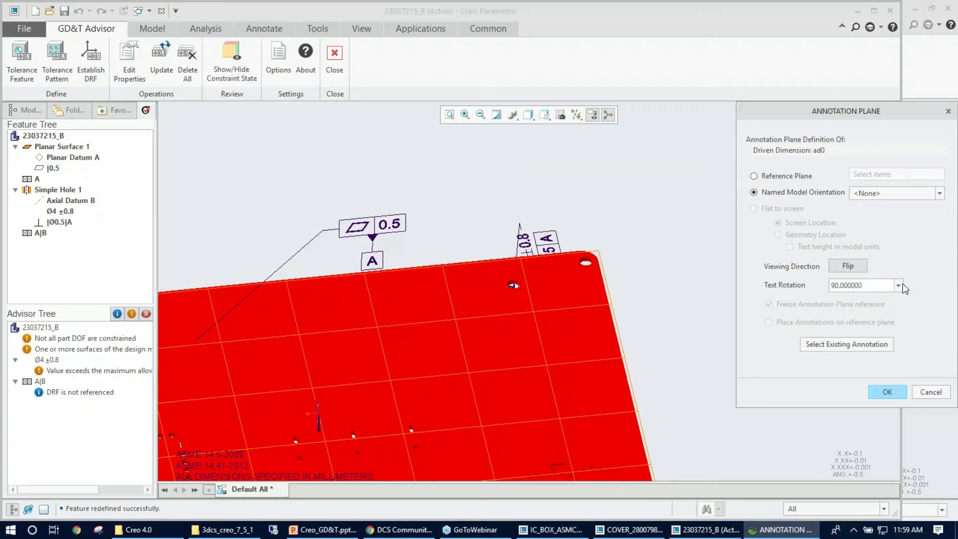
# Step: Settle on 90° text rotation with the viewing direction flipped, checking the callout from rotated views
pyautogui.click(899, 285)
pyautogui.click(873, 319)
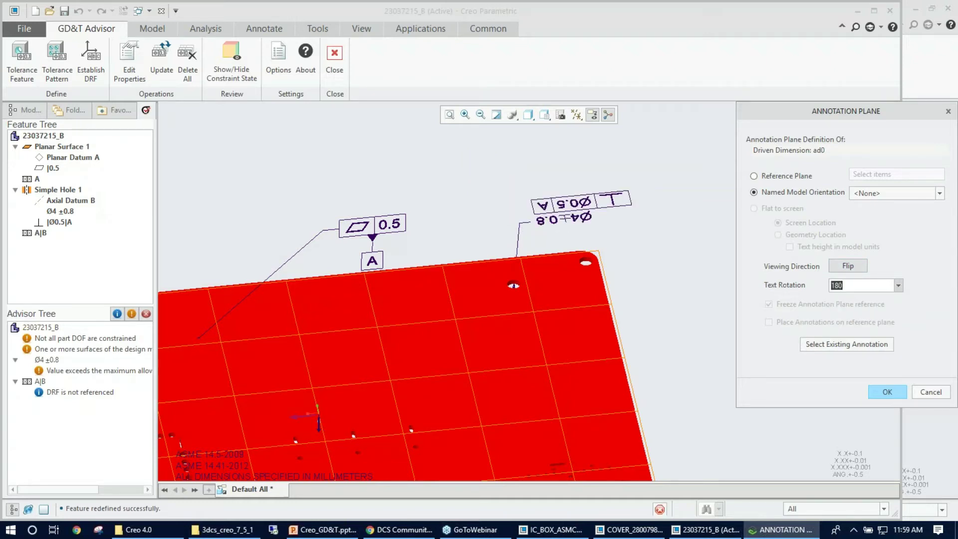
pyautogui.click(858, 274)
pyautogui.moveTo(598, 283); pyautogui.dragTo(559, 272, button='middle')
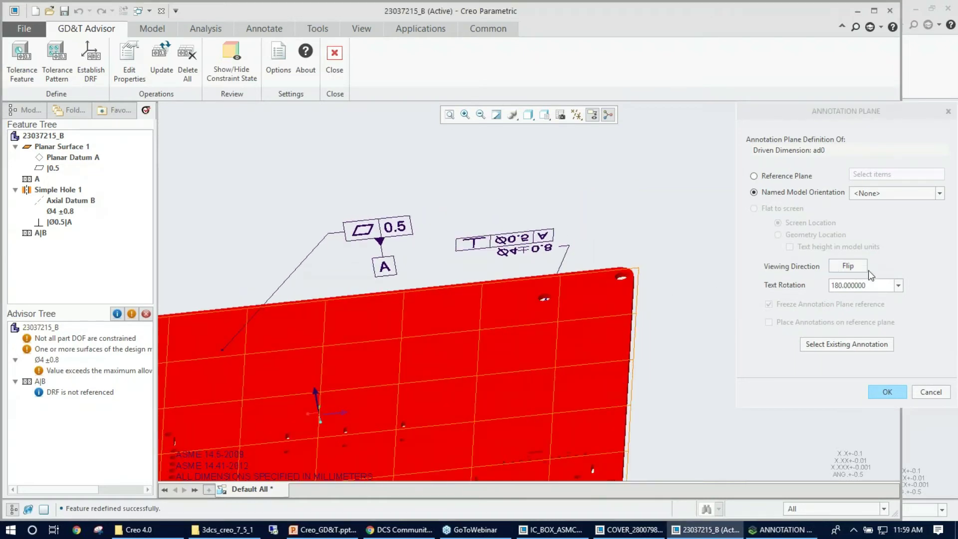
pyautogui.click(898, 285)
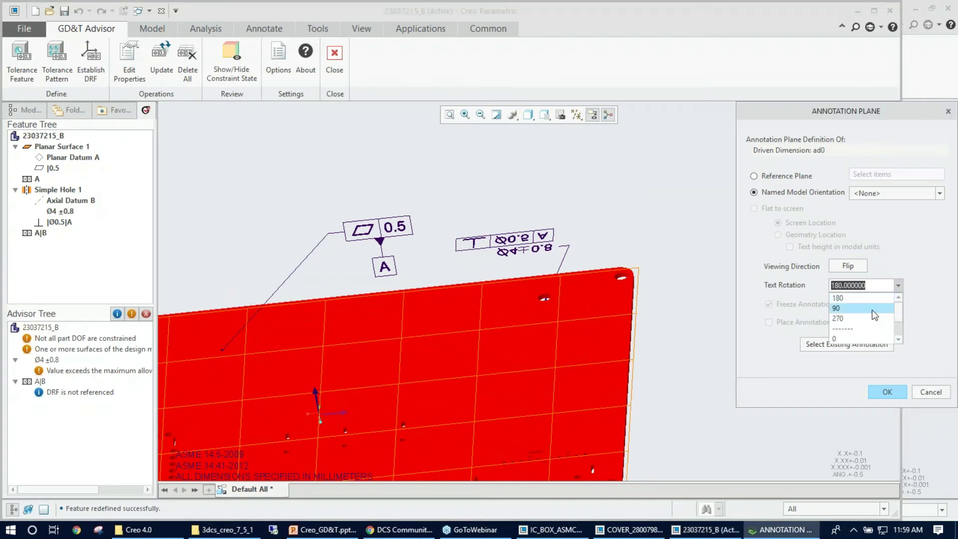
pyautogui.click(859, 307)
pyautogui.click(848, 266)
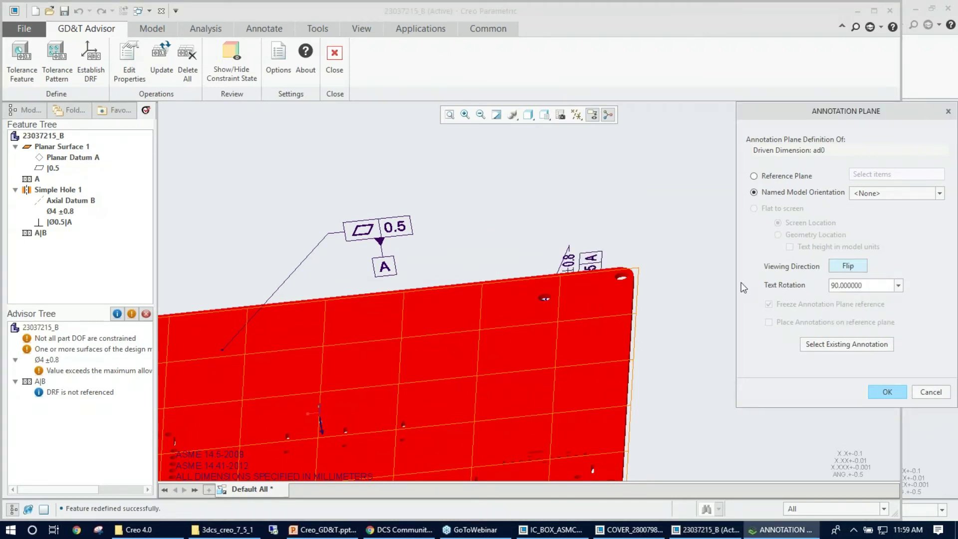
pyautogui.moveTo(634, 235); pyautogui.dragTo(652, 248, button='middle')
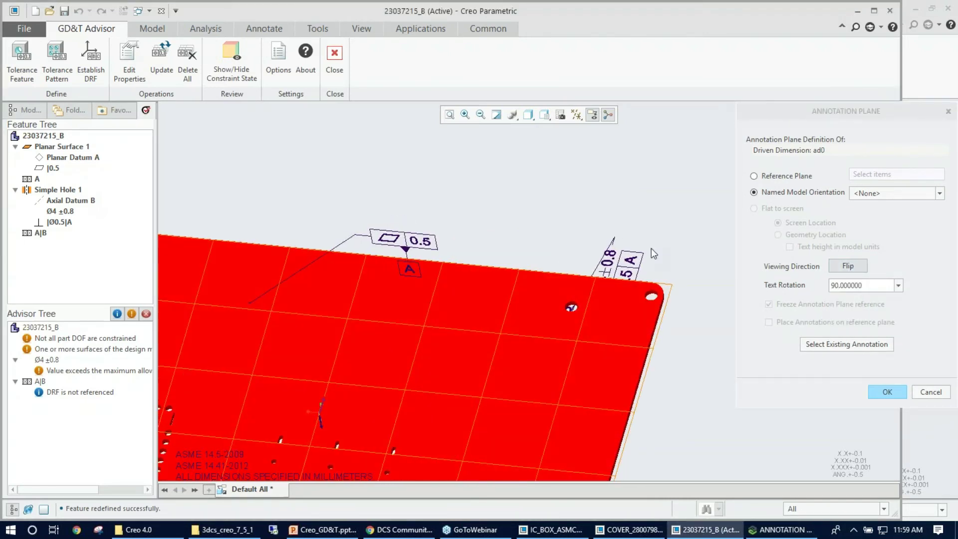
# Step: Apply the 90° orientation and drag the Ø4±0.8 callout up and right, clear of the plate
pyautogui.click(887, 392)
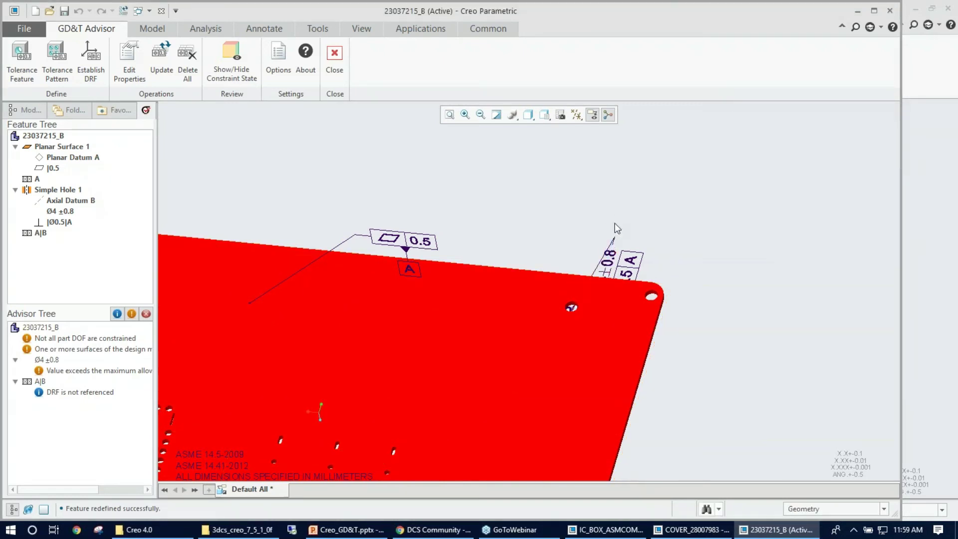
pyautogui.click(607, 260)
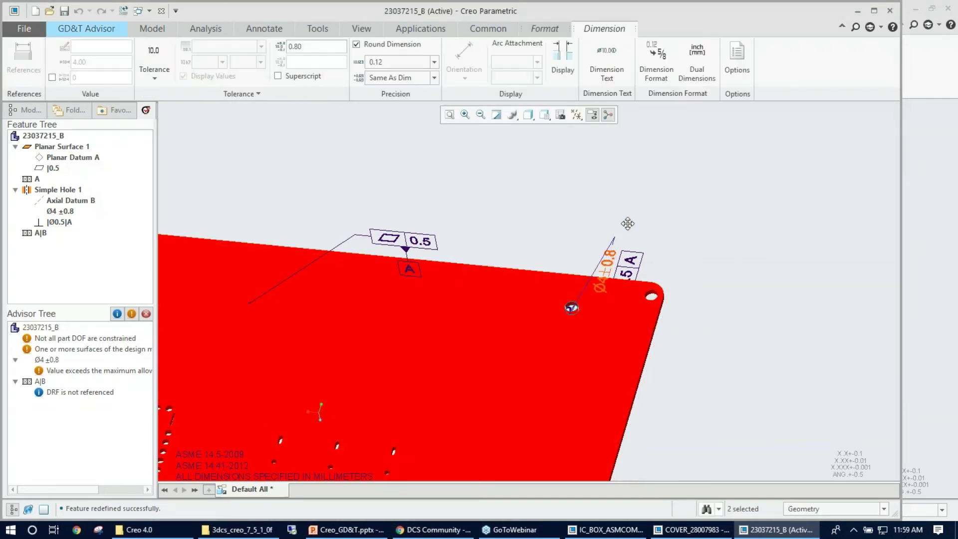
pyautogui.moveTo(609, 254); pyautogui.dragTo(708, 227)
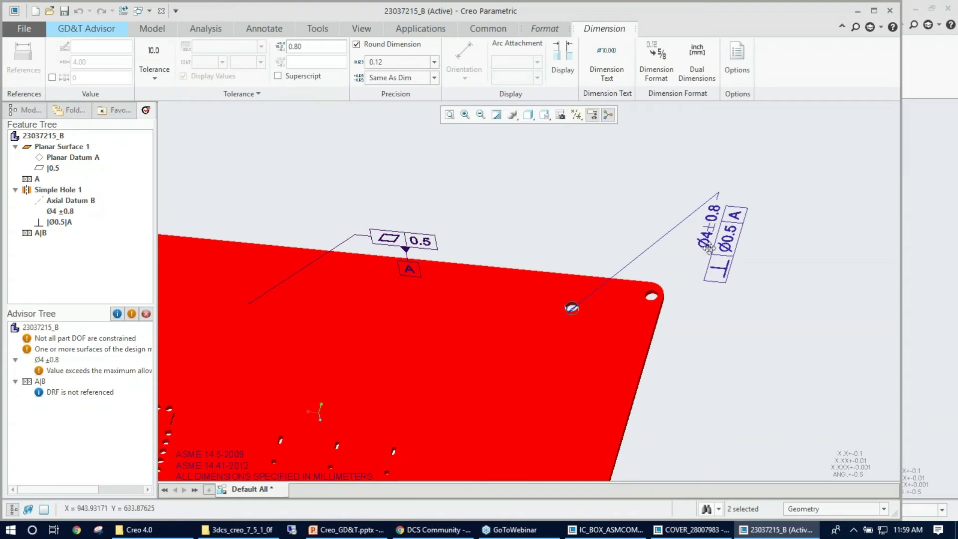
pyautogui.moveTo(709, 227)
pyautogui.mouseDown(button='middle')
pyautogui.moveTo(597, 294)
pyautogui.moveTo(631, 307)
pyautogui.moveTo(634, 266)
pyautogui.moveTo(640, 289)
pyautogui.mouseUp(button='middle')
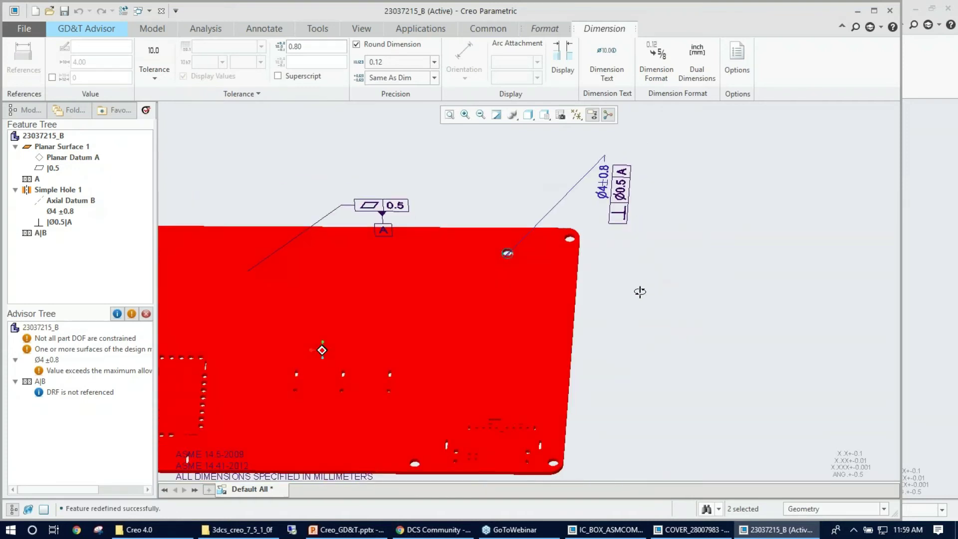
pyautogui.press('Escape')
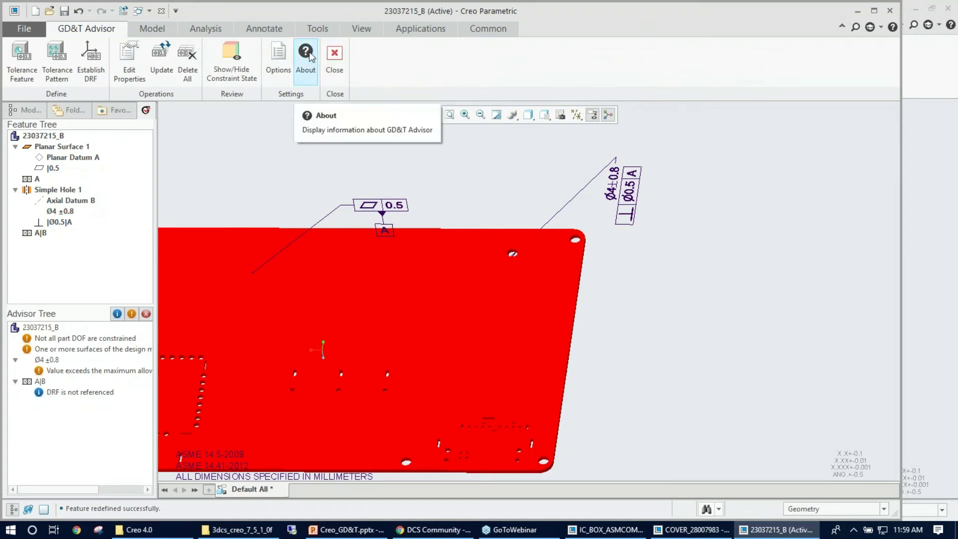
# Step: Close the GD&T Advisor and zoom in and out on the annotated red plate
pyautogui.click(334, 65)
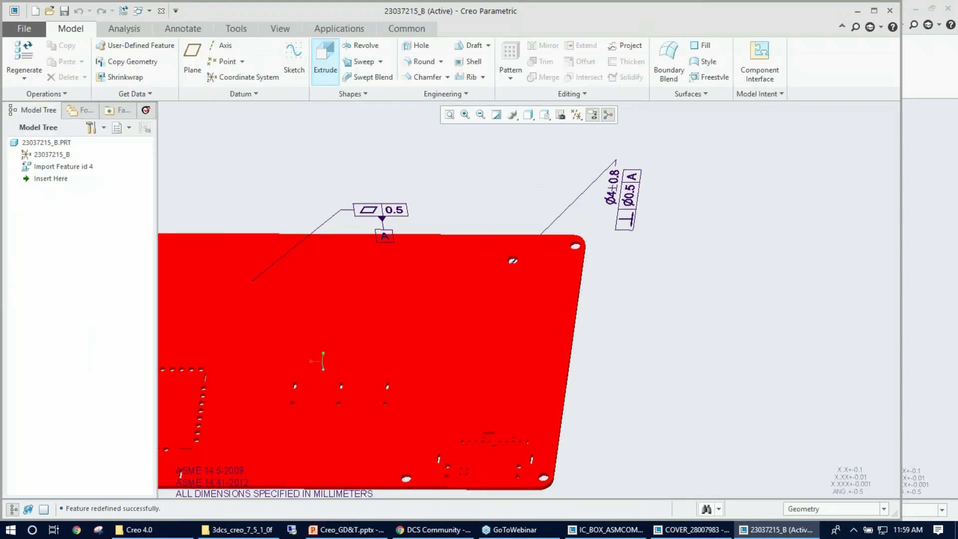
pyautogui.scroll(3, 690, 241)
pyautogui.scroll(-3, 523, 167)
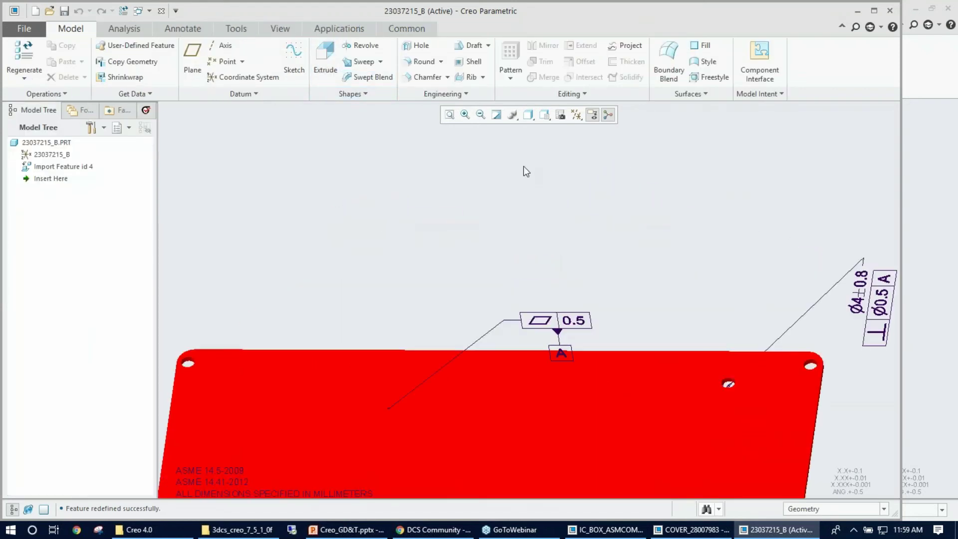
pyautogui.scroll(2, 616, 218)
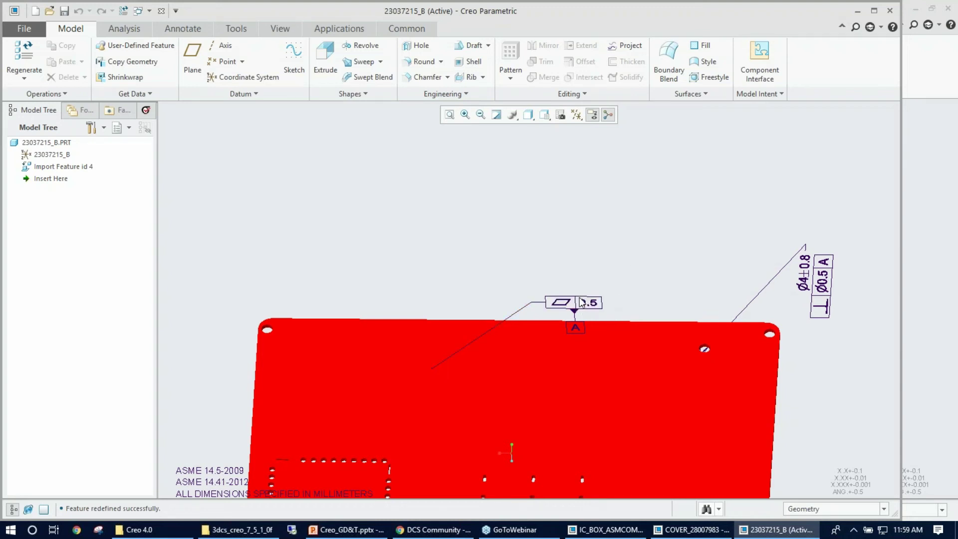
pyautogui.scroll(2, 601, 299)
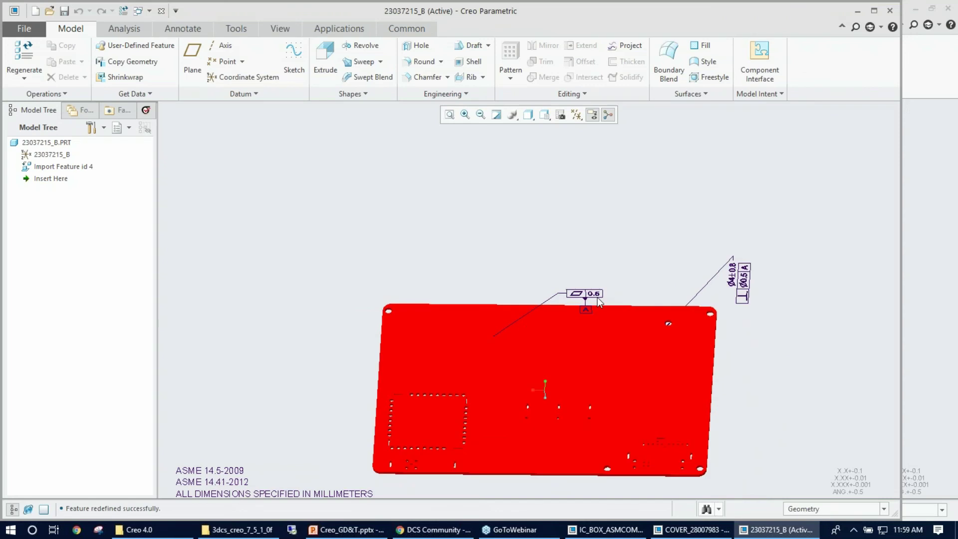
pyautogui.scroll(-2, 597, 297)
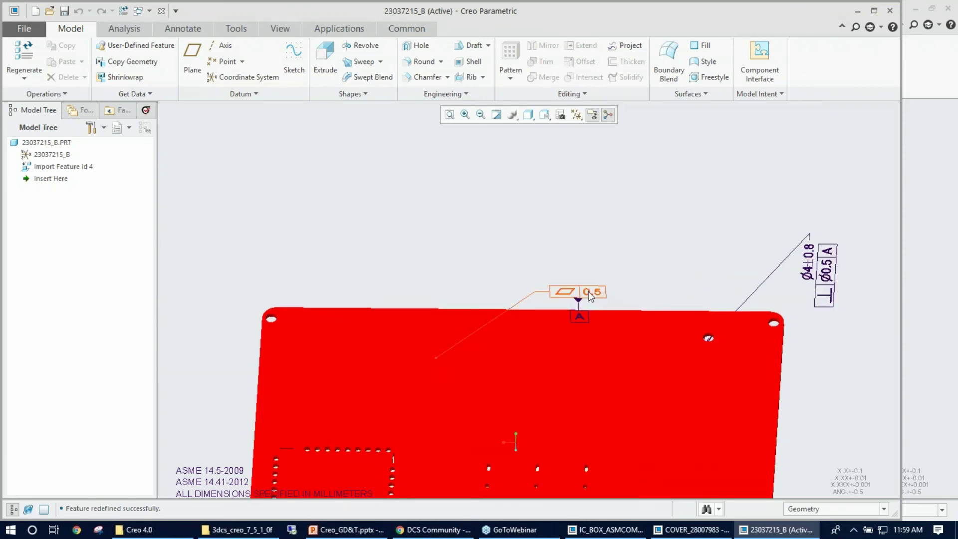
# Step: Open the 0.5 flatness frame gp0 in the Geometric Tolerance tab for editing
pyautogui.doubleClick(592, 293)
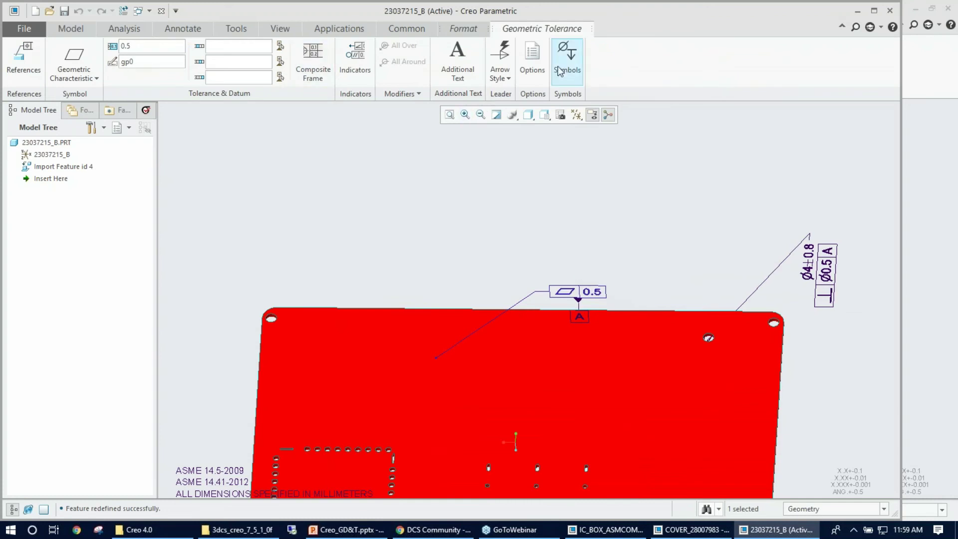